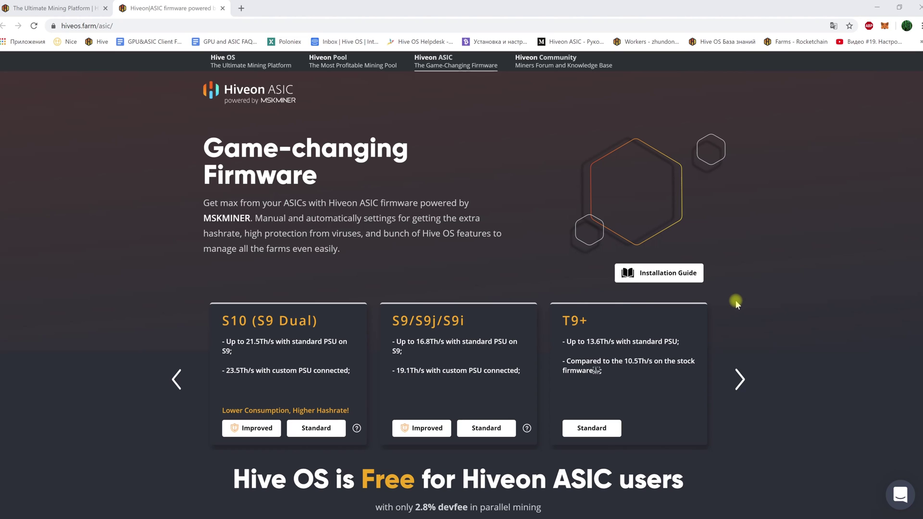
Cycle the Hiveon ASIC firmware cards back around to the S10, S9 and T9+ models.
left_click(739, 380)
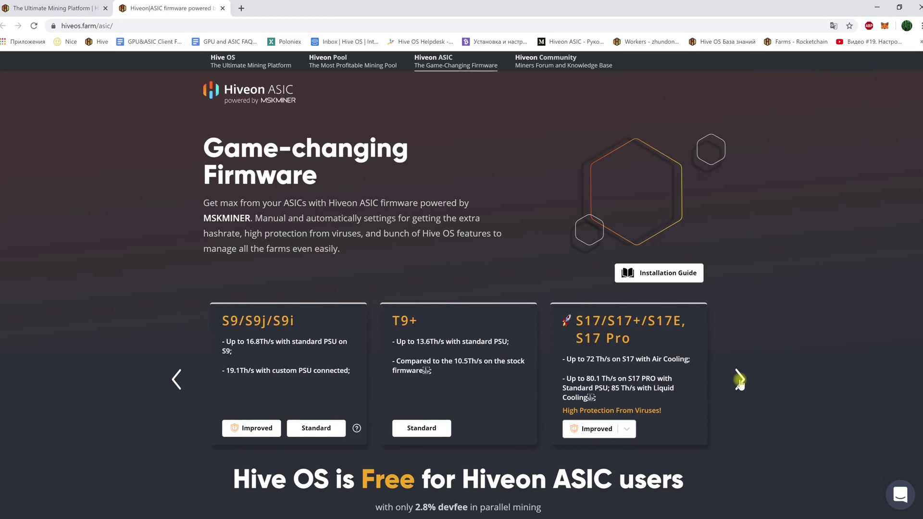
left_click(740, 380)
left_click(739, 380)
left_click(739, 379)
left_click(739, 380)
left_click(739, 380)
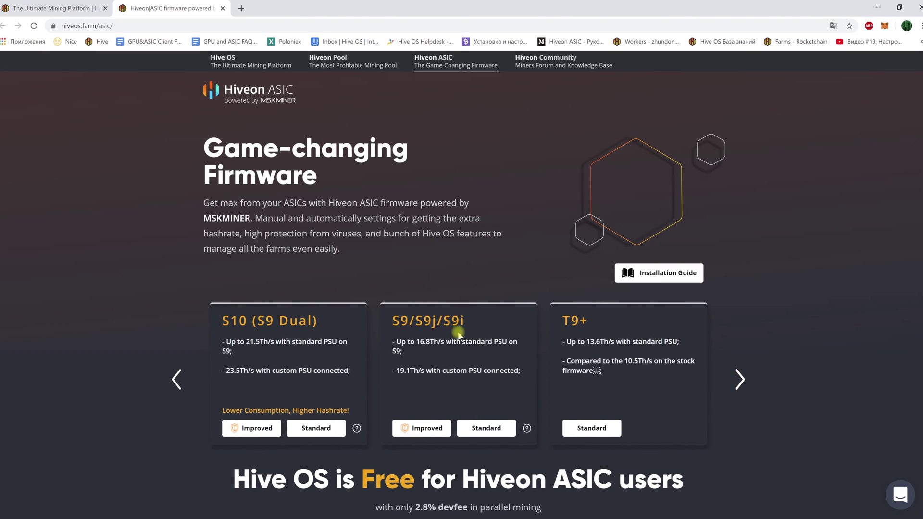
mouse_move(456, 350)
left_mouse_down()
mouse_move(422, 348)
mouse_move(459, 354)
left_mouse_up()
mouse_move(455, 349)
left_mouse_down()
mouse_move(422, 348)
mouse_move(472, 354)
mouse_move(452, 351)
left_mouse_up()
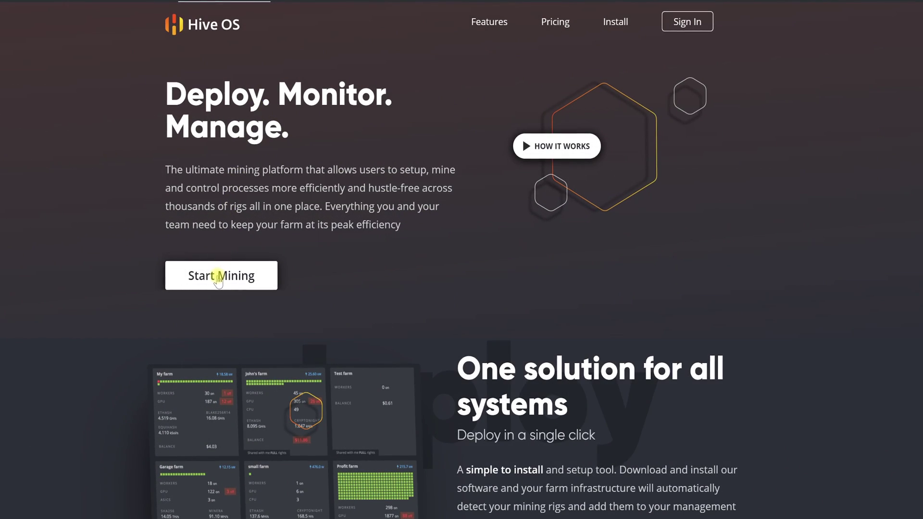
Start the Hive OS sign-up, paste the e-mail address, then enter a login and the account password.
left_click(219, 277)
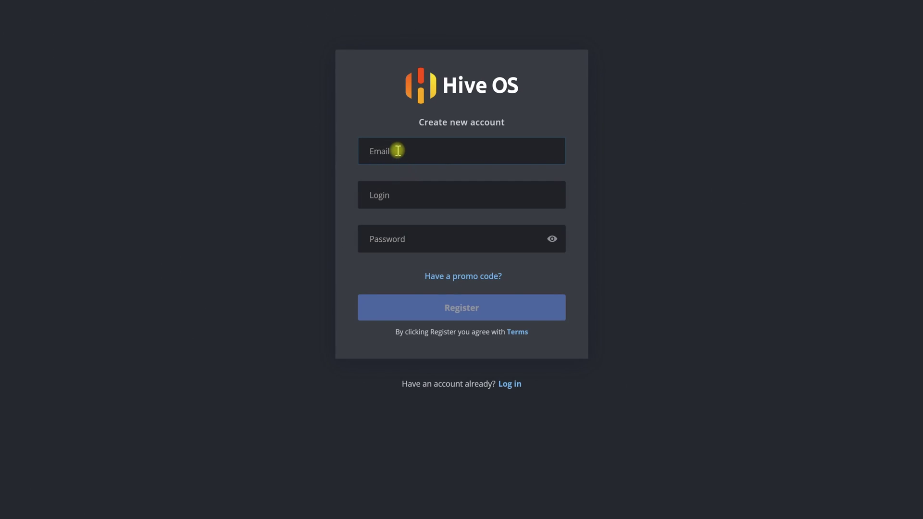
right_click(398, 150)
left_click(424, 242)
left_click(394, 193)
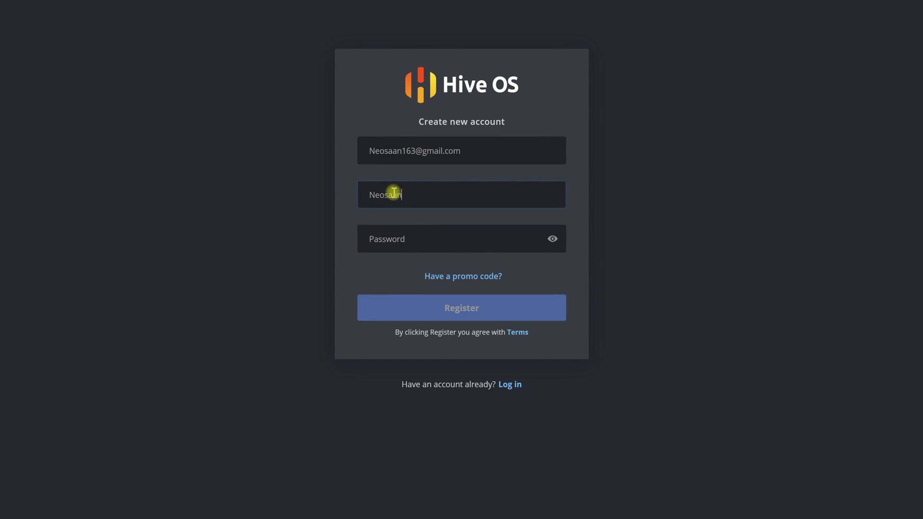
left_click(393, 232)
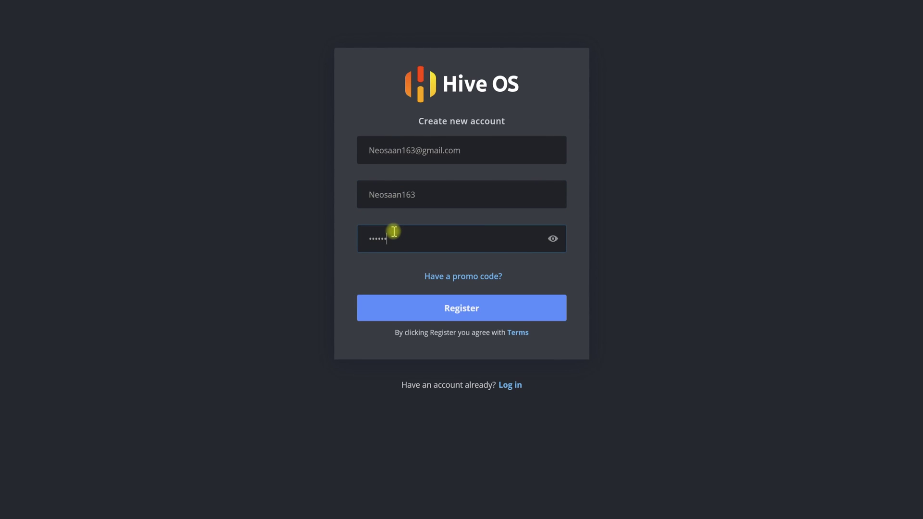
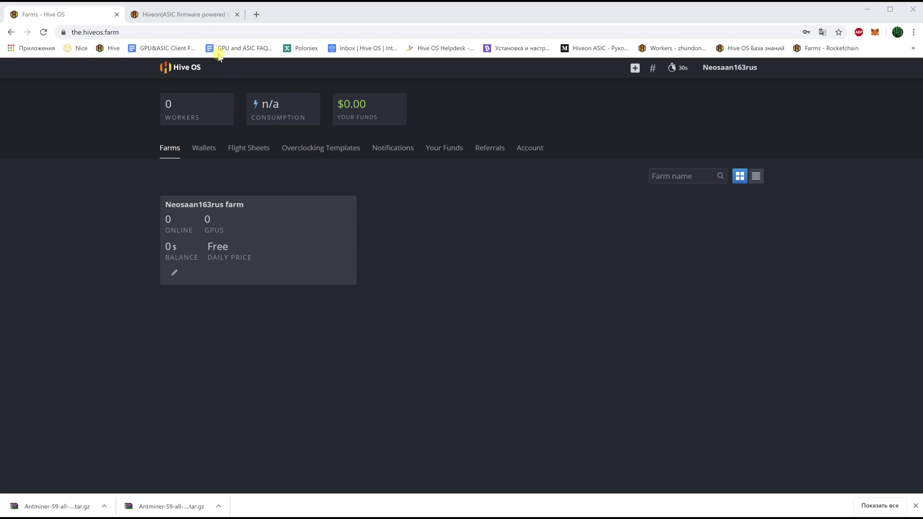
Page the Hiveon ASIC firmware carousel back to the S9/S9j/S9i card and download its Improved firmware.
left_click(190, 16)
left_click(153, 31)
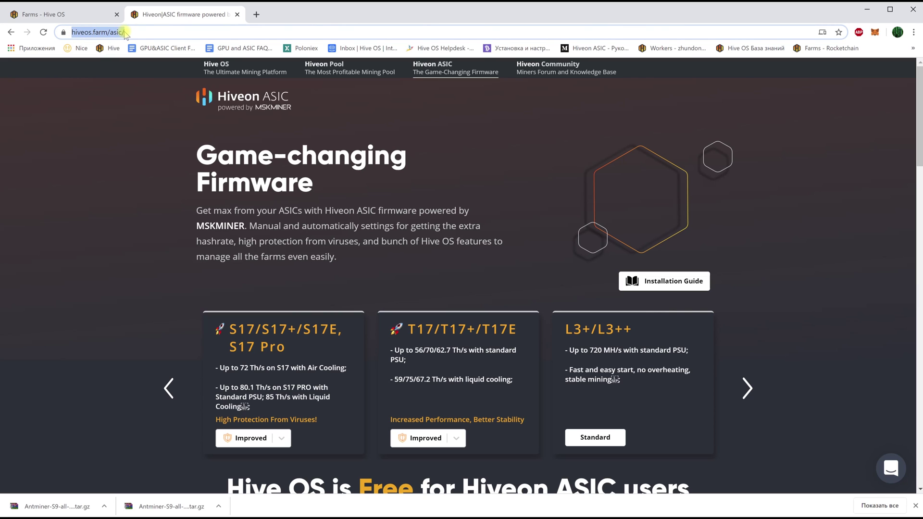
left_click(147, 245)
left_click(171, 389)
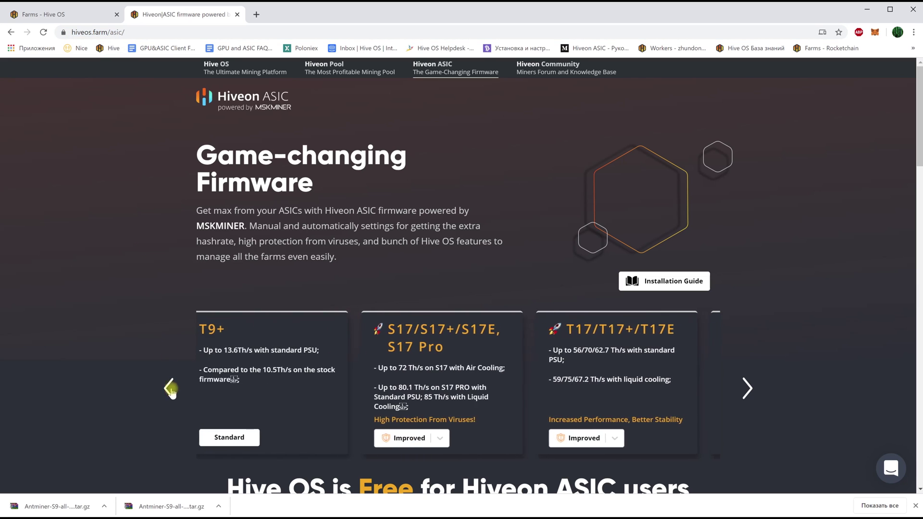
scroll(159, 371, "down", 5)
scroll(163, 308, "up", 3)
left_click(168, 288)
left_click(169, 288)
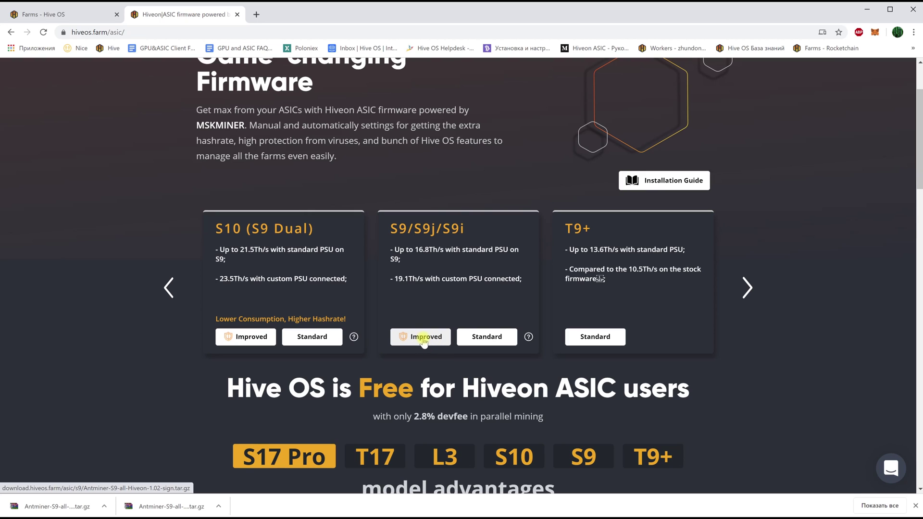
left_click(424, 339)
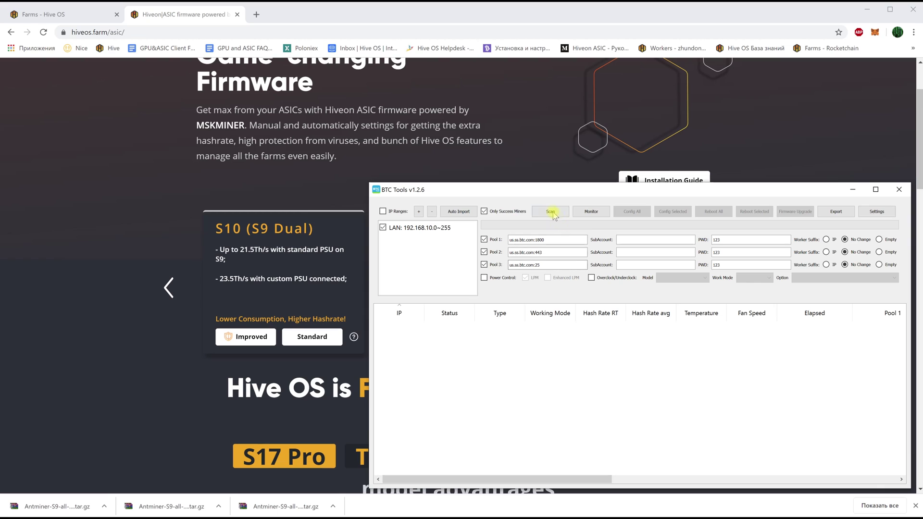
Scan the local network for miners in BTC Tools and dismiss the completion message.
left_click(550, 212)
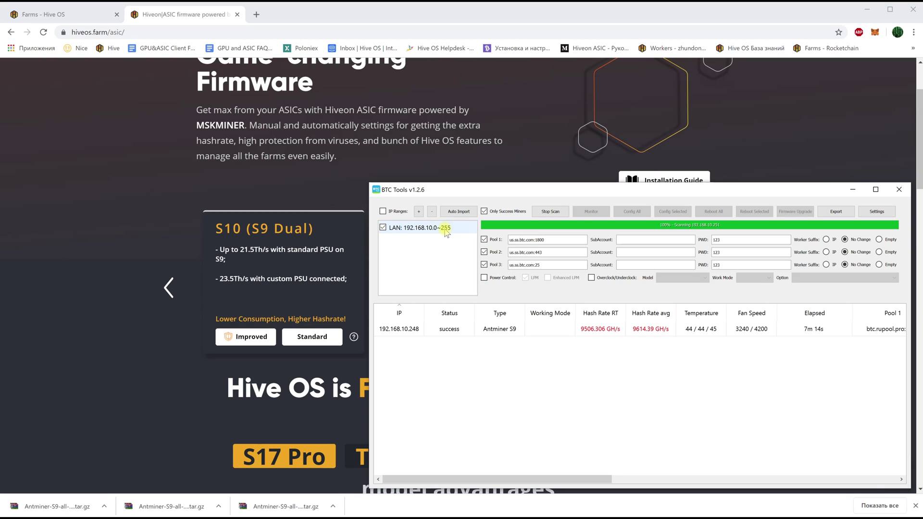
left_click(551, 212)
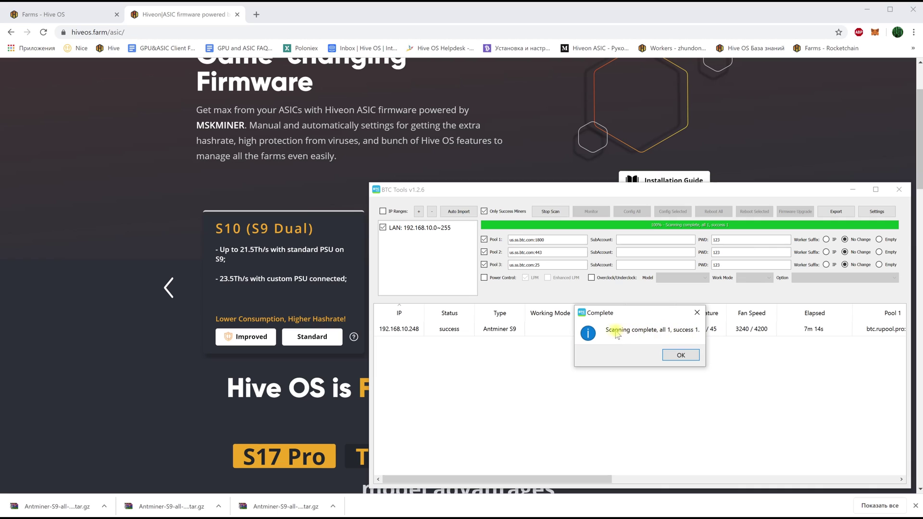
left_click(680, 355)
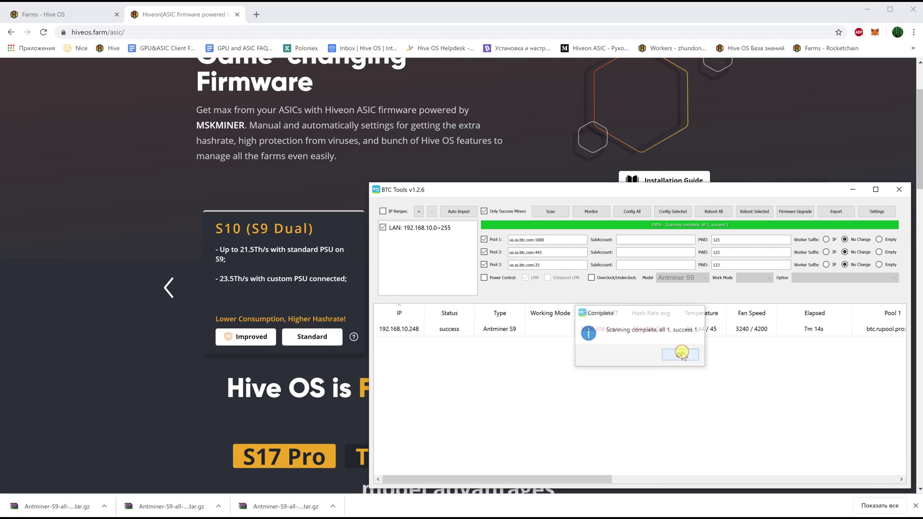
Open the Antminer S9 at 192.168.10.248 in its web control panel.
left_click(404, 332)
left_click(450, 330)
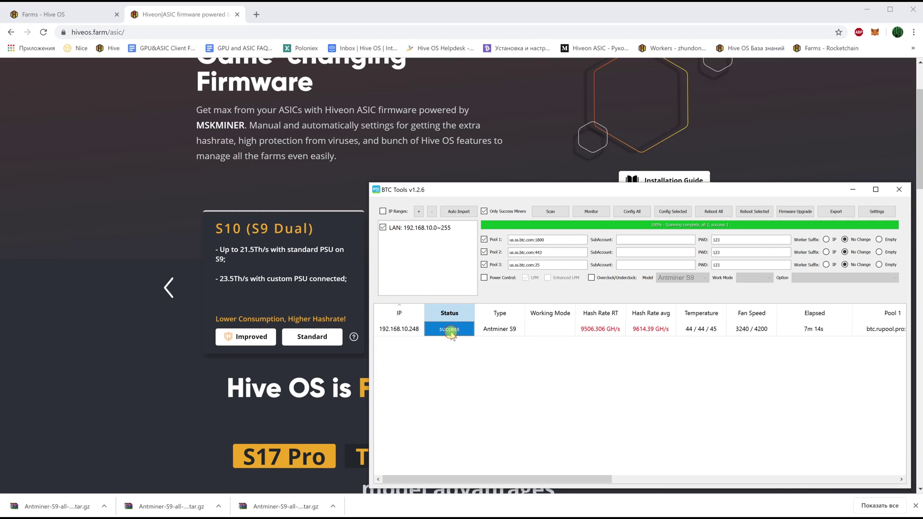
left_click(504, 333)
left_click(400, 332)
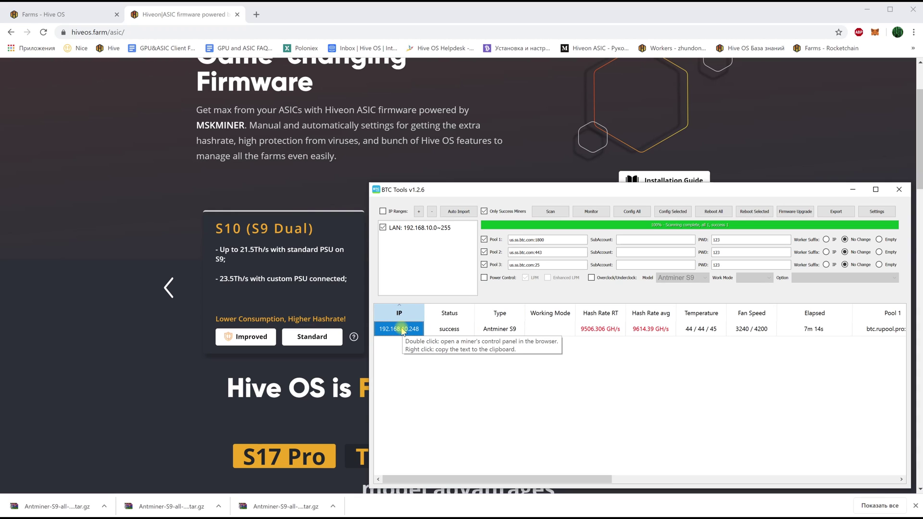
double_click(402, 329)
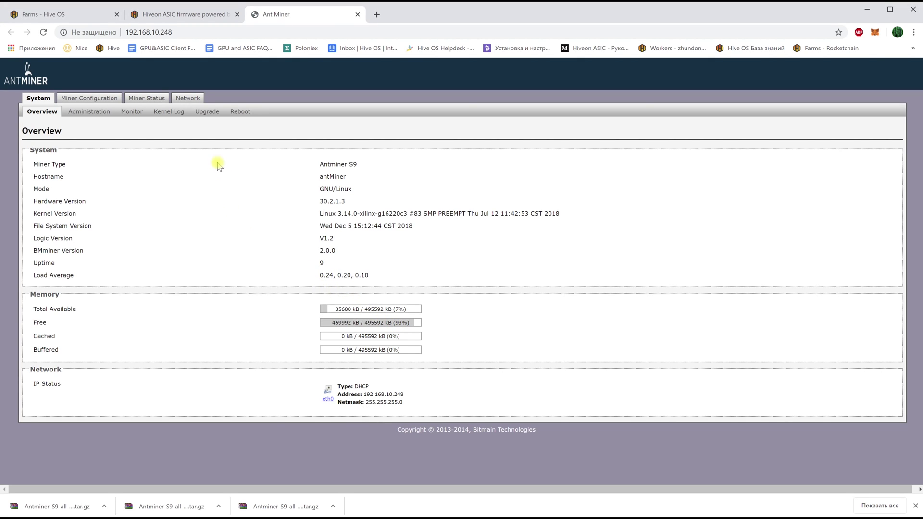
Flash the downloaded Hiveon S9 firmware archive from the Upgrade page and confirm replacing the firmware.
left_click(218, 111)
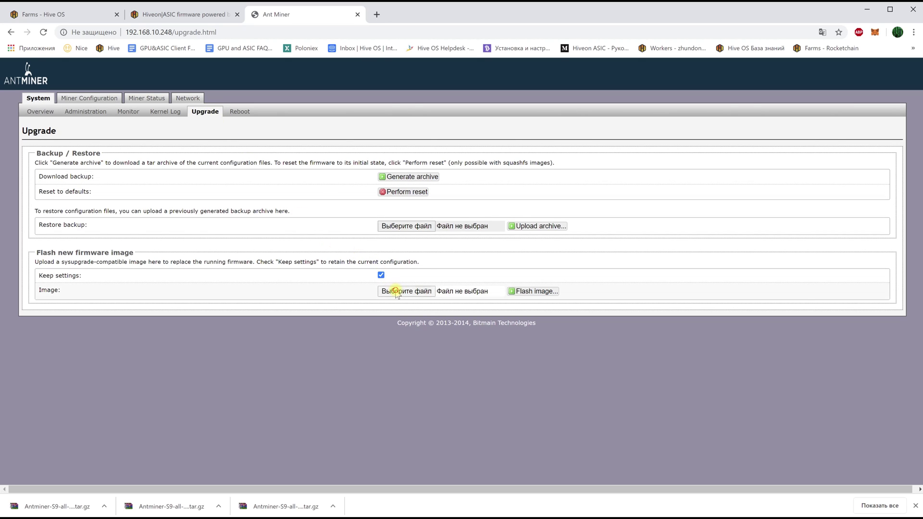
left_click(392, 291)
double_click(151, 84)
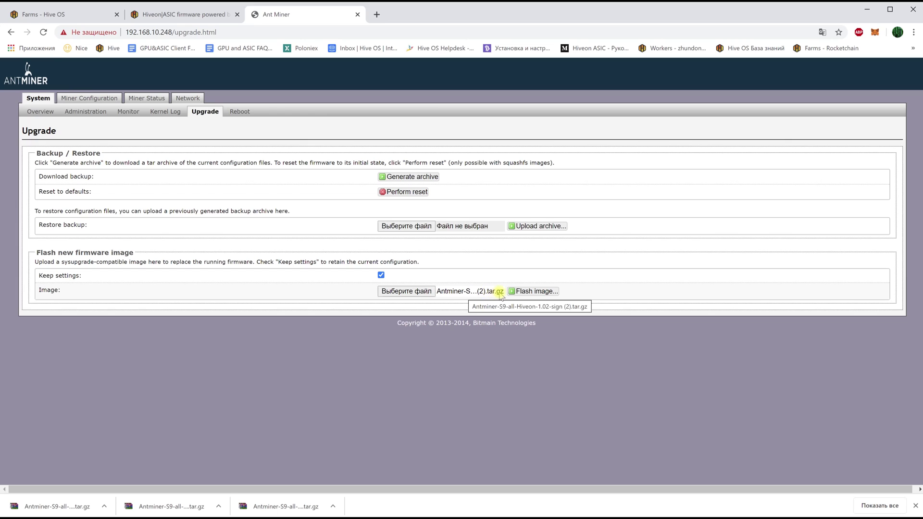
left_click(533, 292)
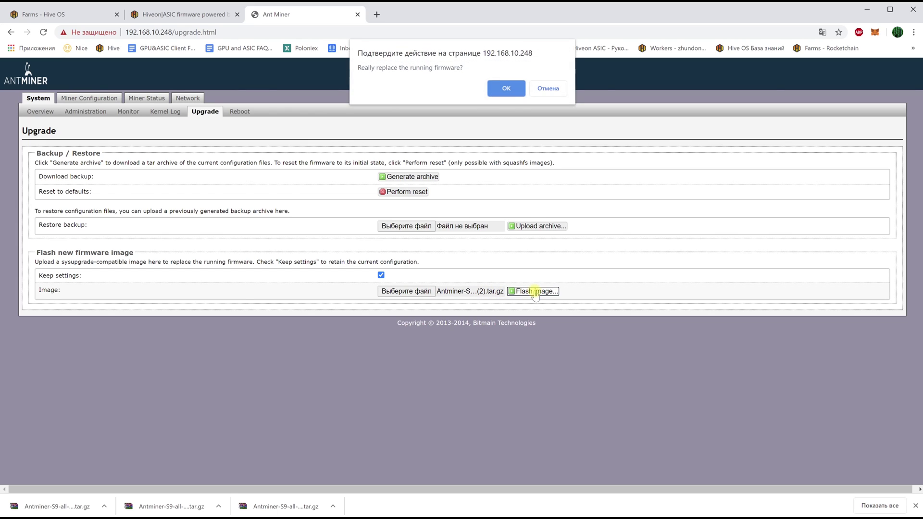
left_click(504, 90)
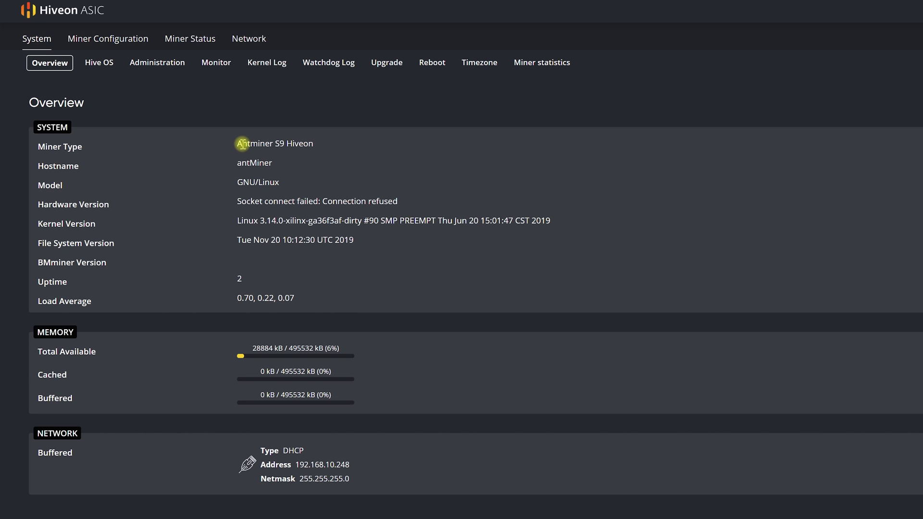
Open the Hive OS setup page under System and click into the empty FARM_HASH field.
left_click_drag(237, 144, 315, 147)
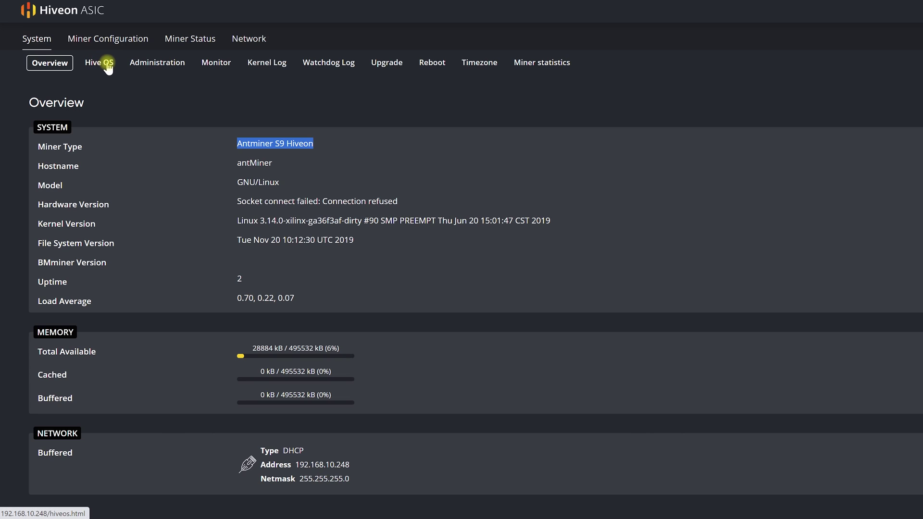
left_click(100, 65)
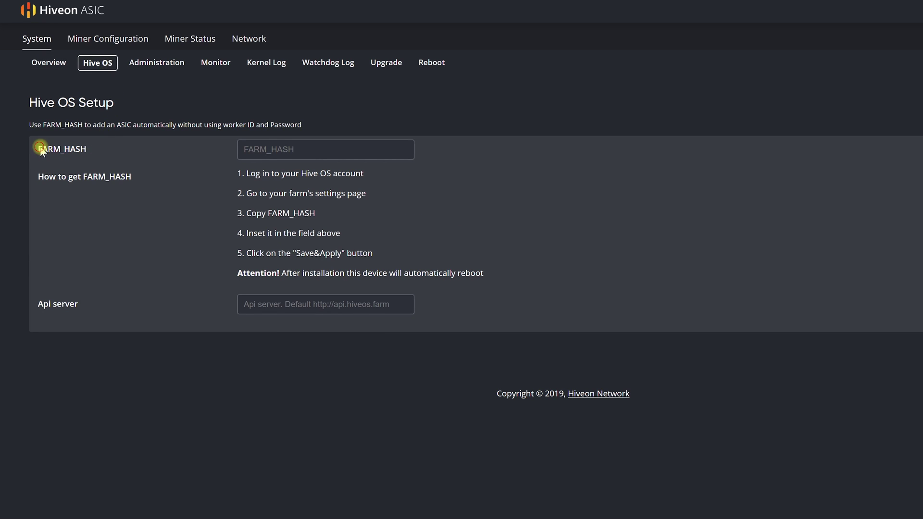
left_click_drag(41, 150, 91, 150)
left_click(245, 151)
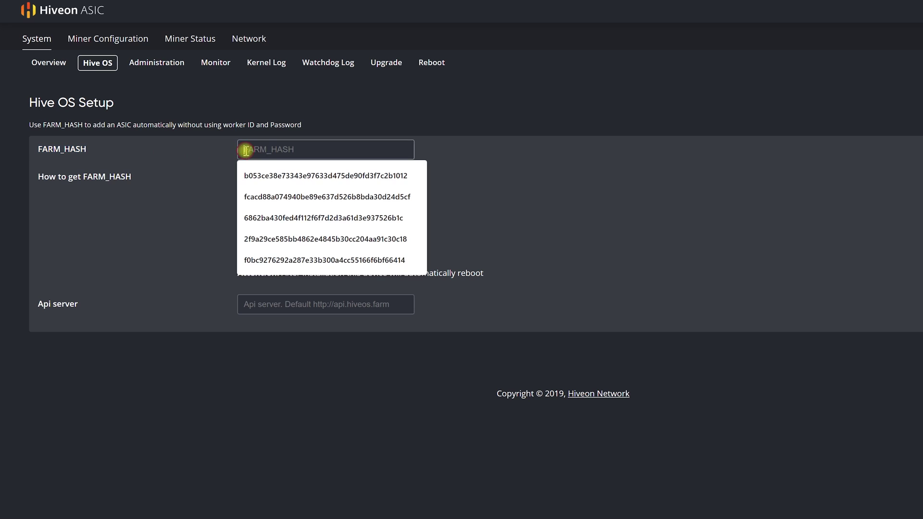
left_click(475, 152)
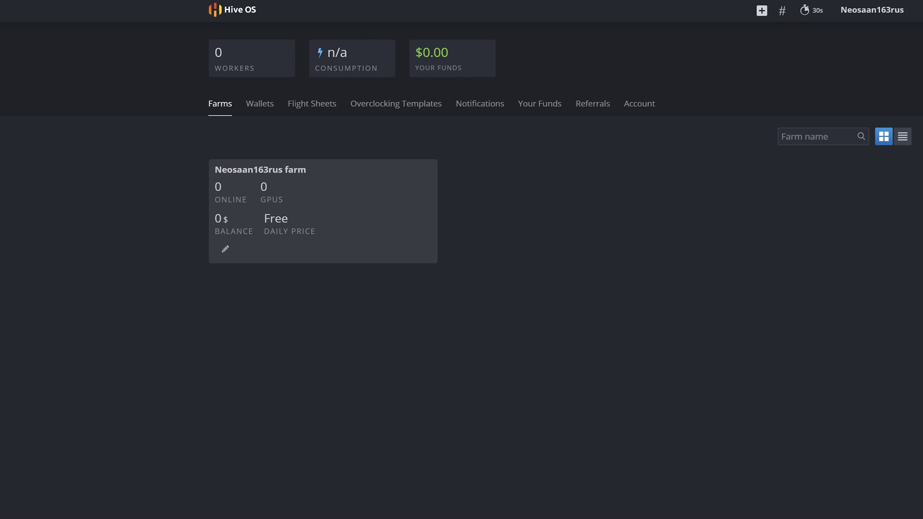
Copy the Farm Hash from the Hive OS farm's Settings and paste it into the miner's FARM_HASH field.
left_click(254, 169)
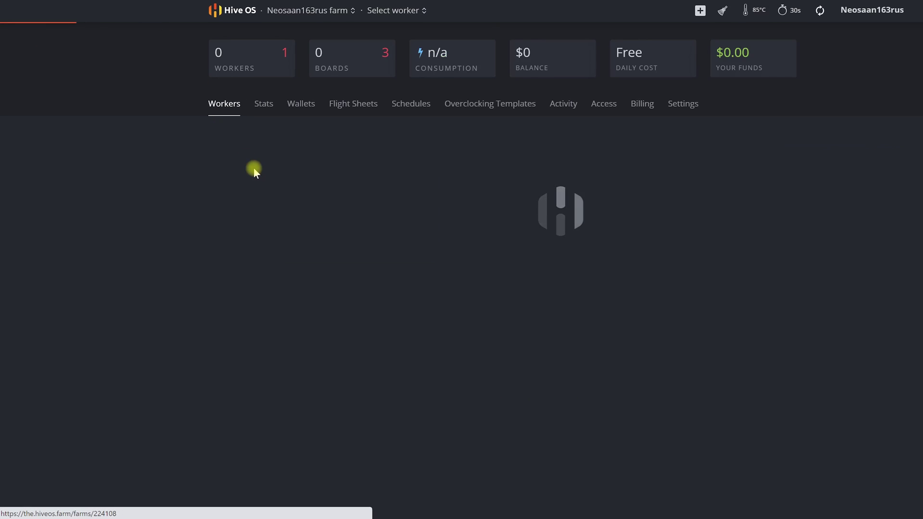
left_click(694, 105)
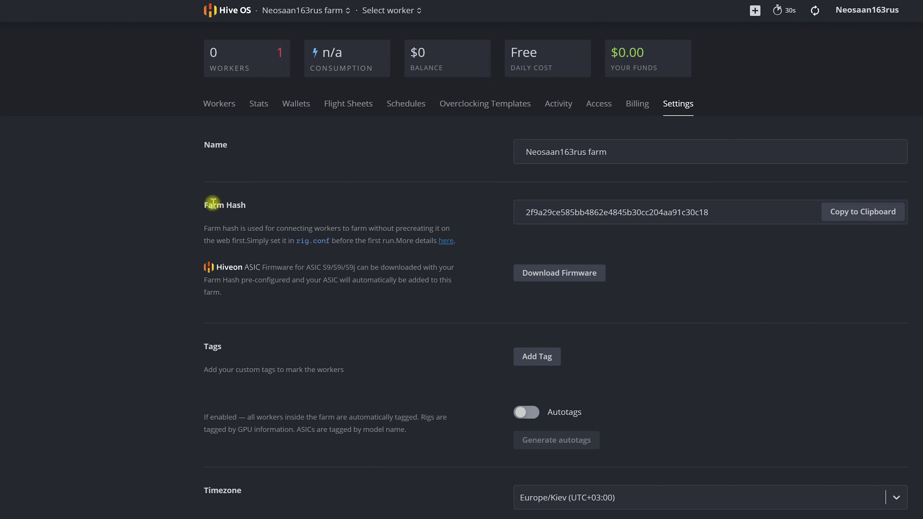
left_click_drag(212, 202, 255, 203)
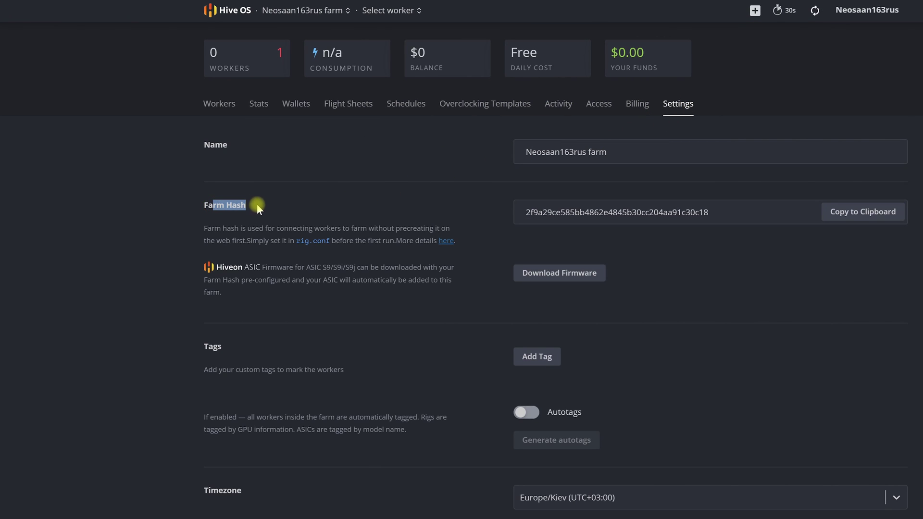
left_click(844, 212)
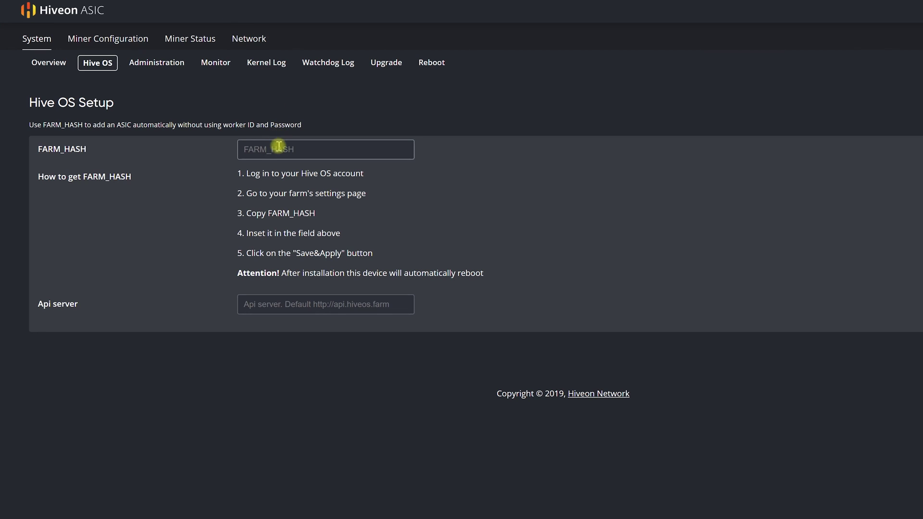
right_click(279, 146)
left_click(317, 236)
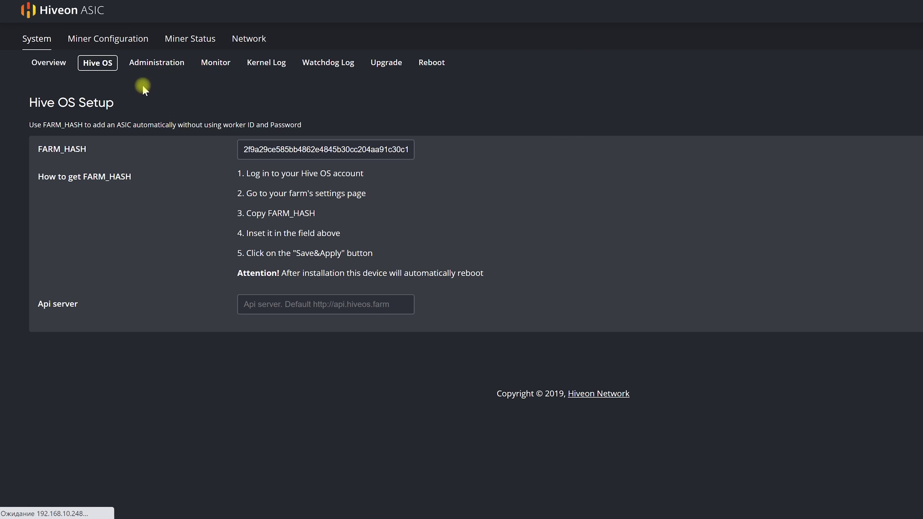
key("ctrl+Tab")
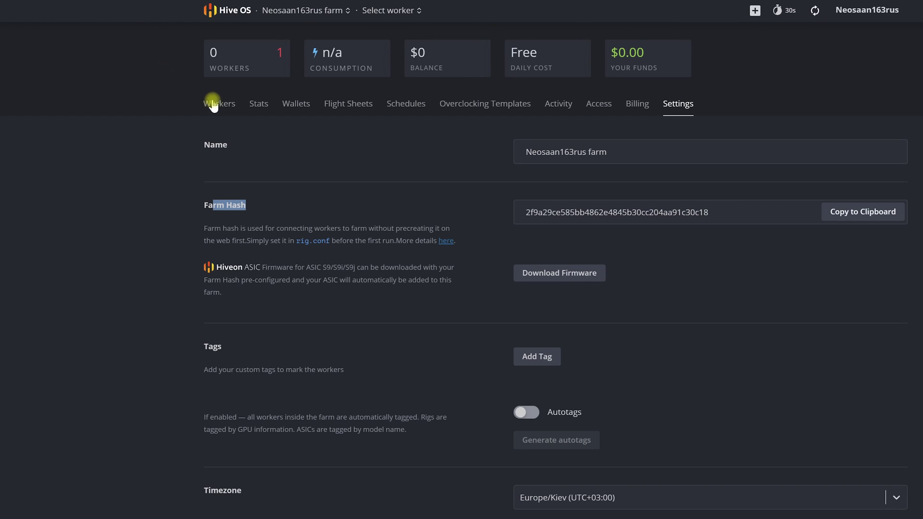
Check the farm's Workers list for the new S9 worker, then return to the Hiveon firmware page.
left_click(217, 105)
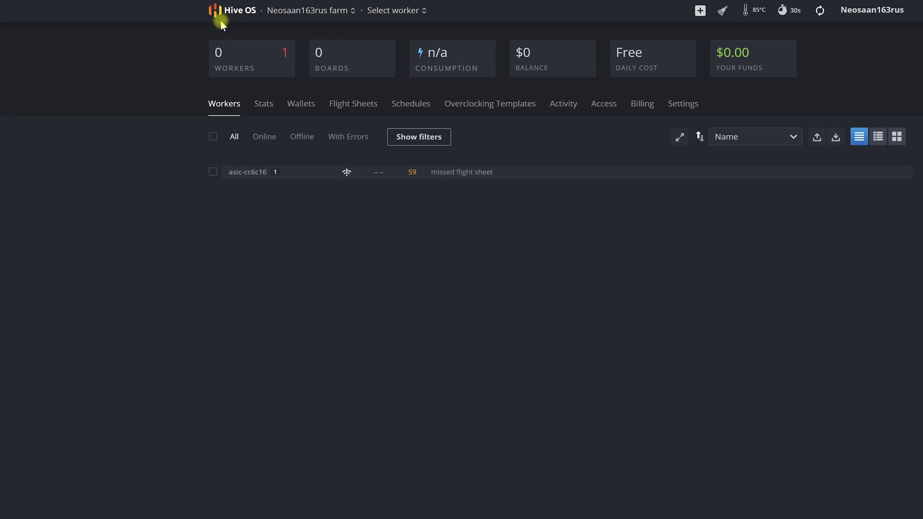
key("ctrl+Tab")
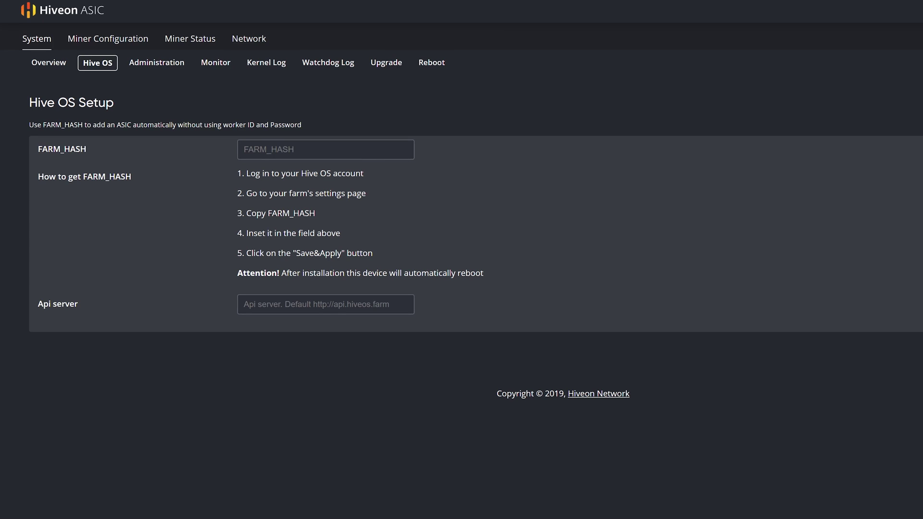
key("ctrl+Tab")
key("ctrl+Tab")
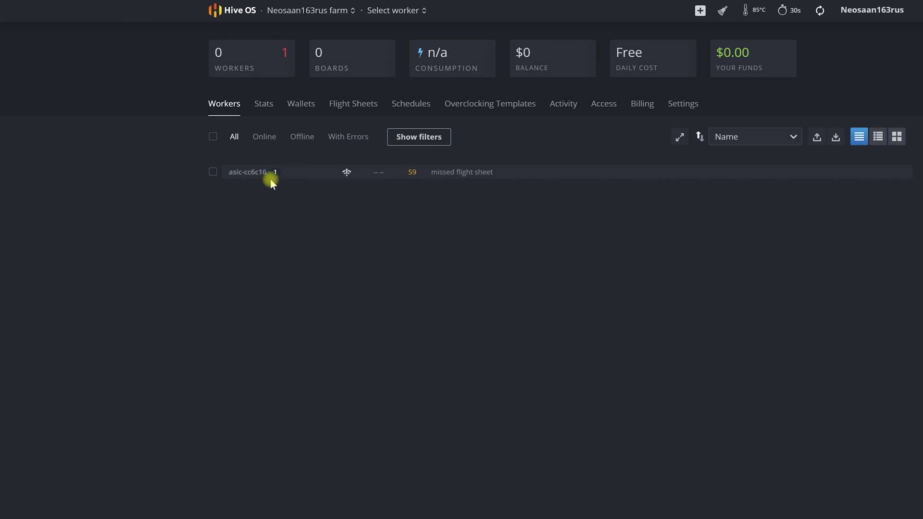
key("ctrl+shift+Tab")
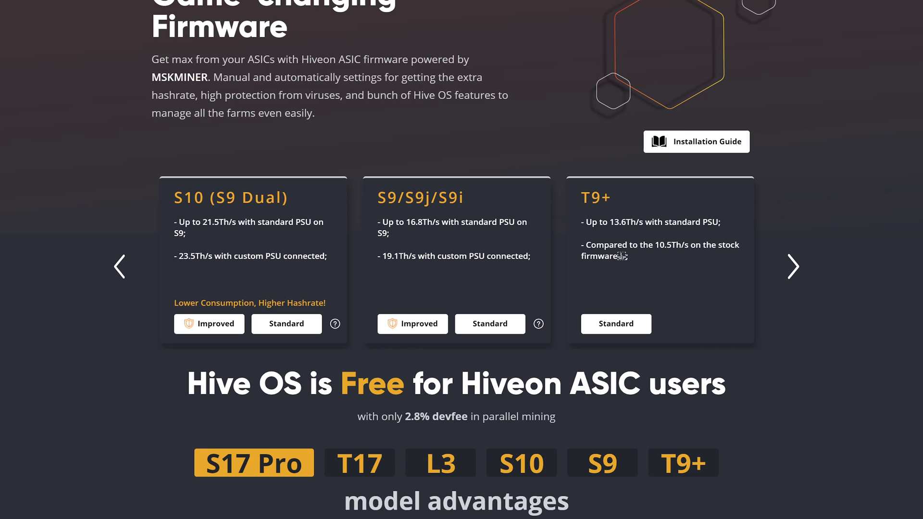
Rescan the network in BTC Tools and select the miner at 192.168.10.248.
left_click(432, 518)
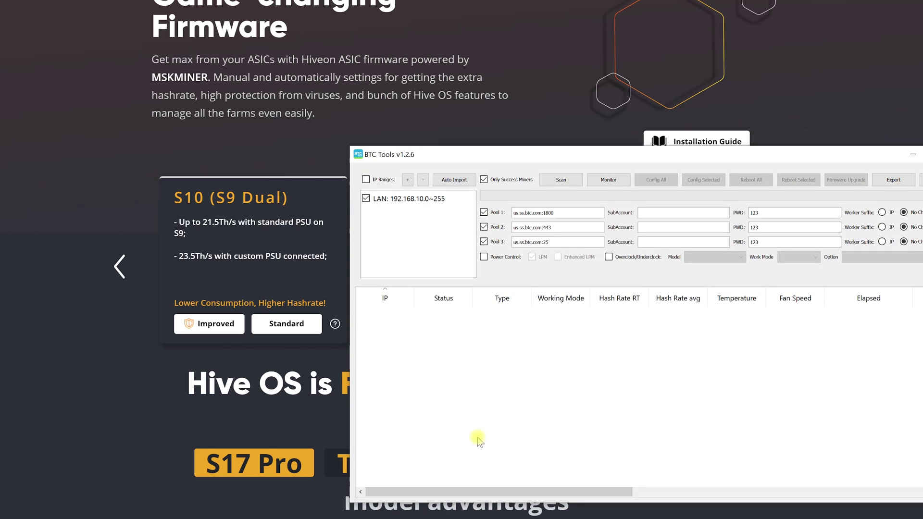
left_click(562, 181)
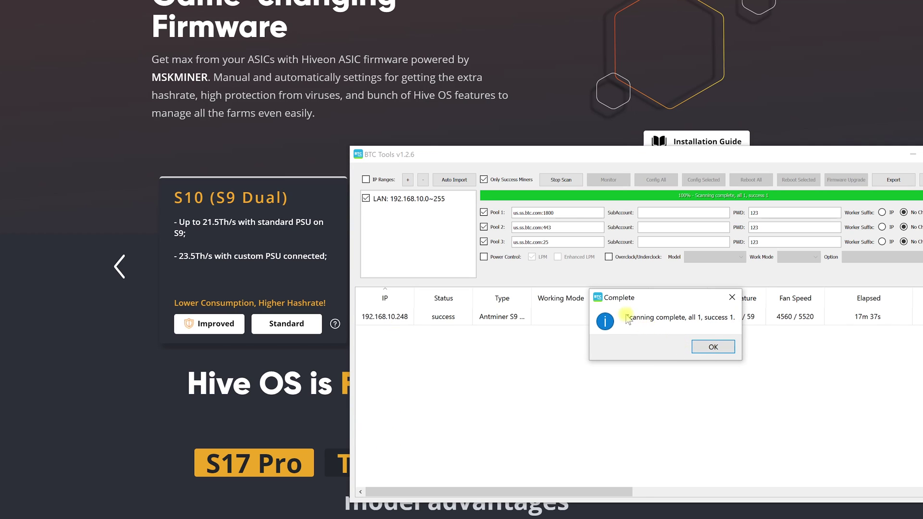
left_click(703, 347)
left_click(704, 347)
left_click(399, 318)
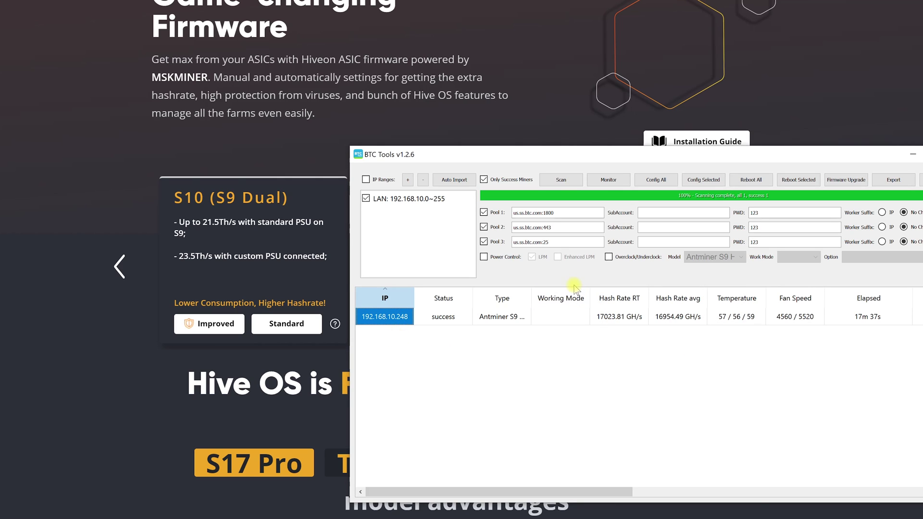
Upgrade all miners with the Hiveon 1.02 firmware file from the Загрузки folder, confirming the upgrade.
left_click(847, 181)
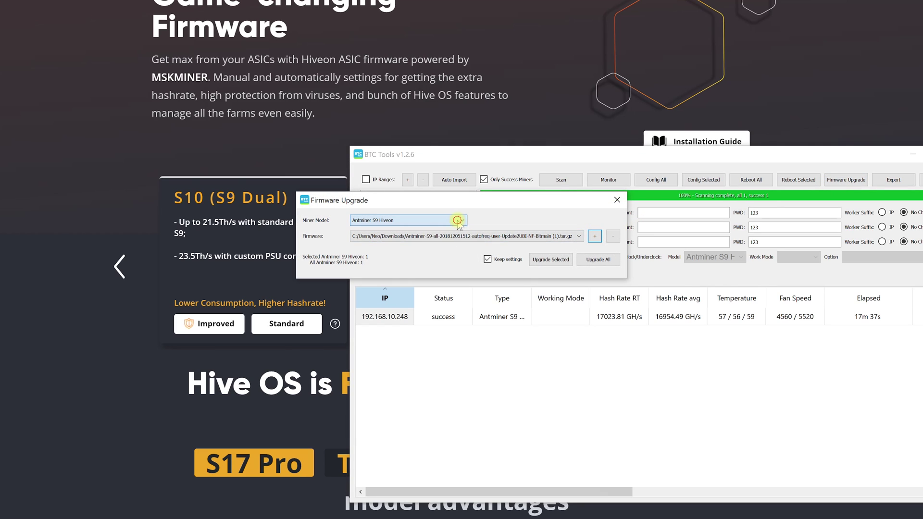
left_click(595, 237)
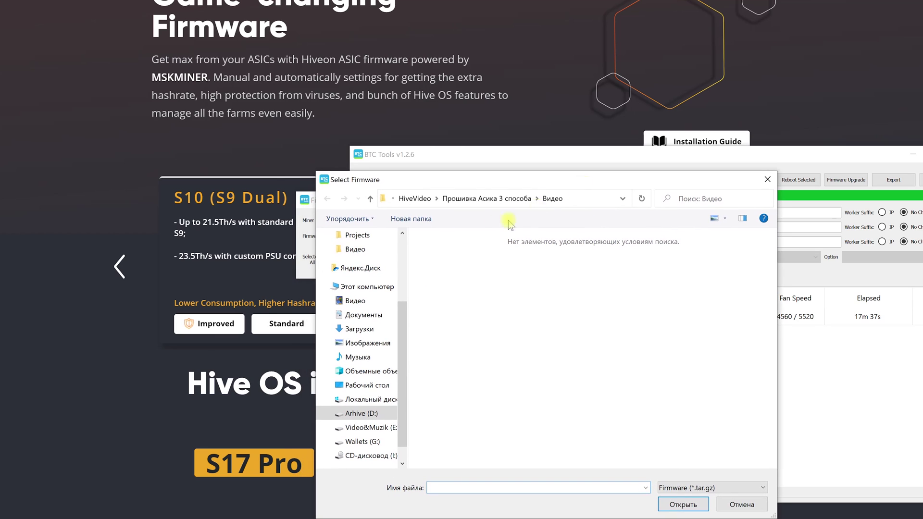
left_click(359, 329)
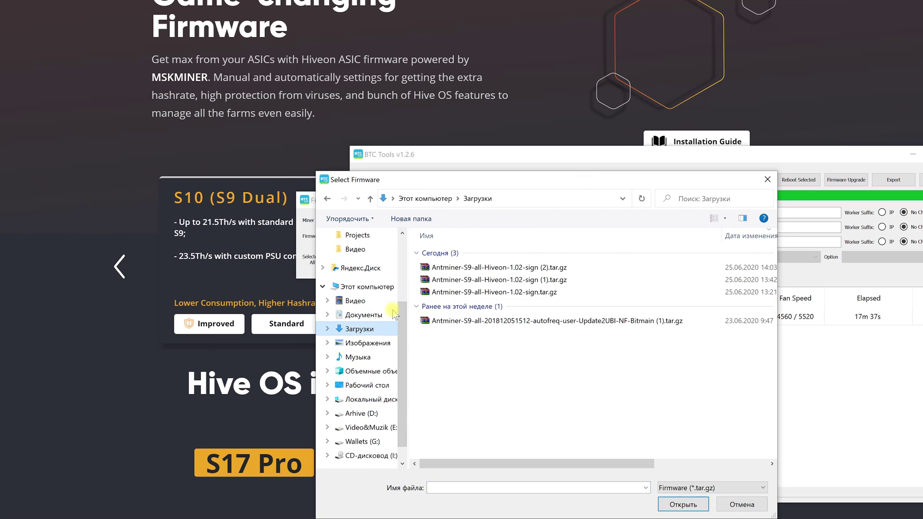
double_click(481, 267)
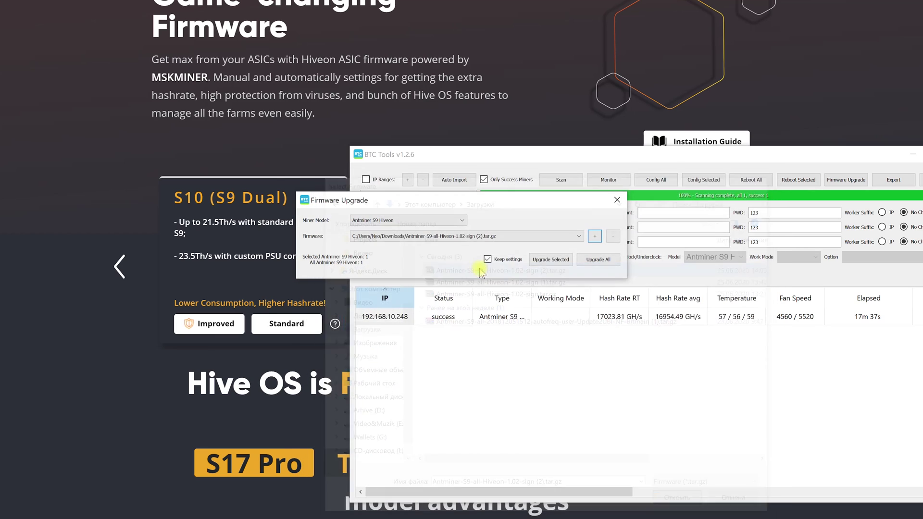
left_click(599, 264)
left_click(635, 327)
left_click(687, 350)
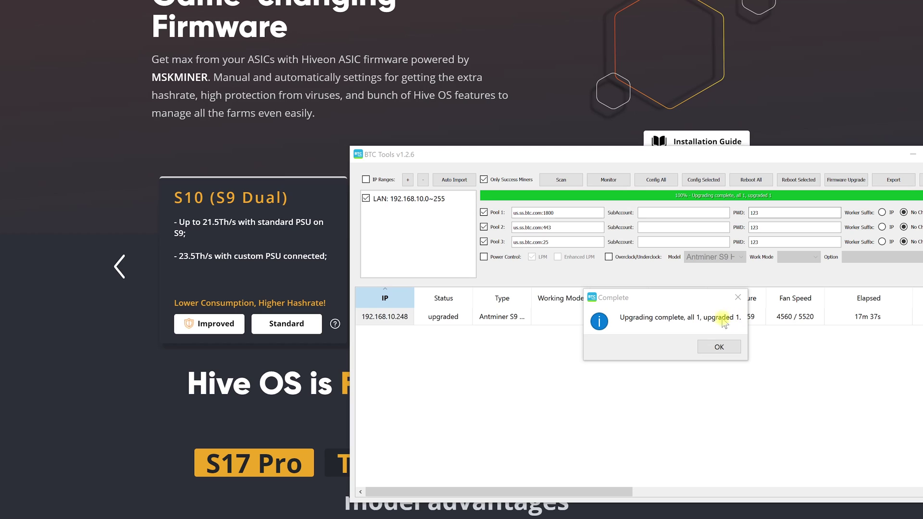
left_click(719, 349)
left_click(719, 348)
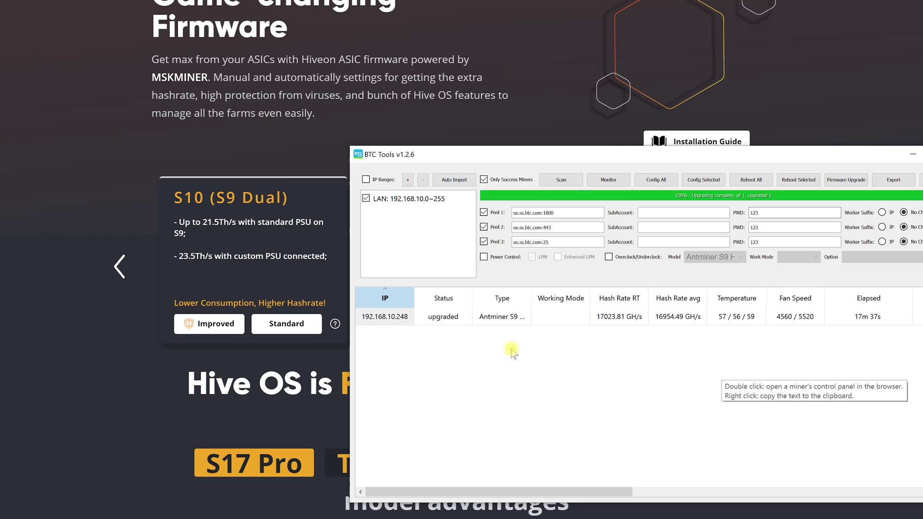
Select the 192.168.10.248 miner and review the generator page's farm_hash field and default API url note.
left_click(399, 317)
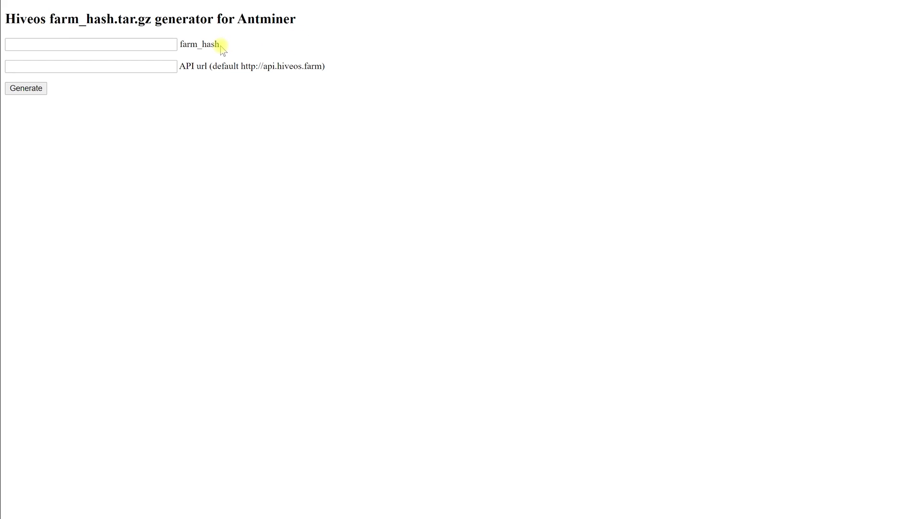
left_click_drag(180, 44, 224, 45)
left_click(255, 44)
left_click_drag(213, 66, 326, 67)
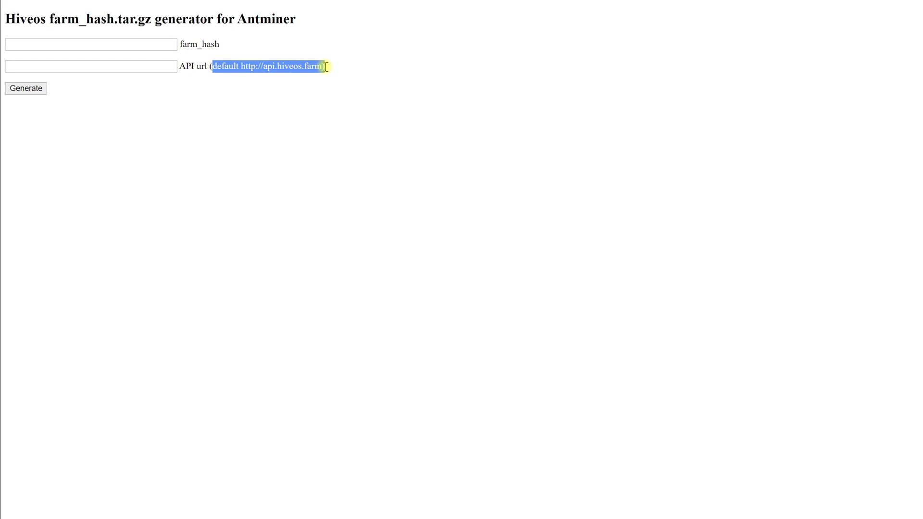
left_click(264, 90)
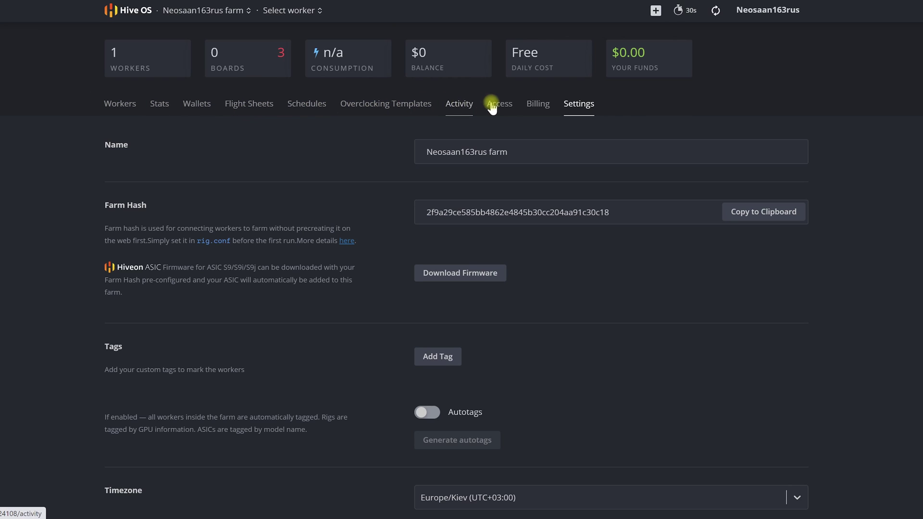
Copy the Farm Hash from farm settings into the generator's farm_hash field and show the downloaded archive.
left_click(580, 104)
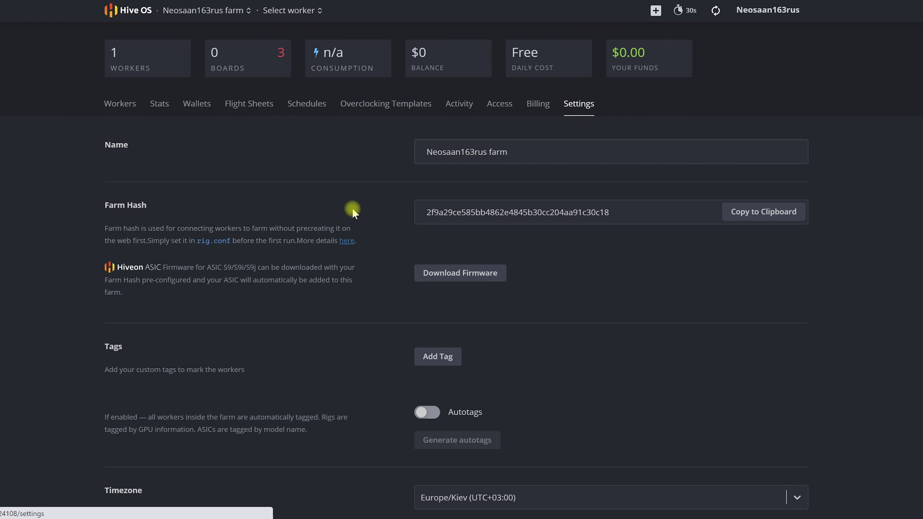
left_click_drag(110, 206, 274, 205)
left_click(776, 213)
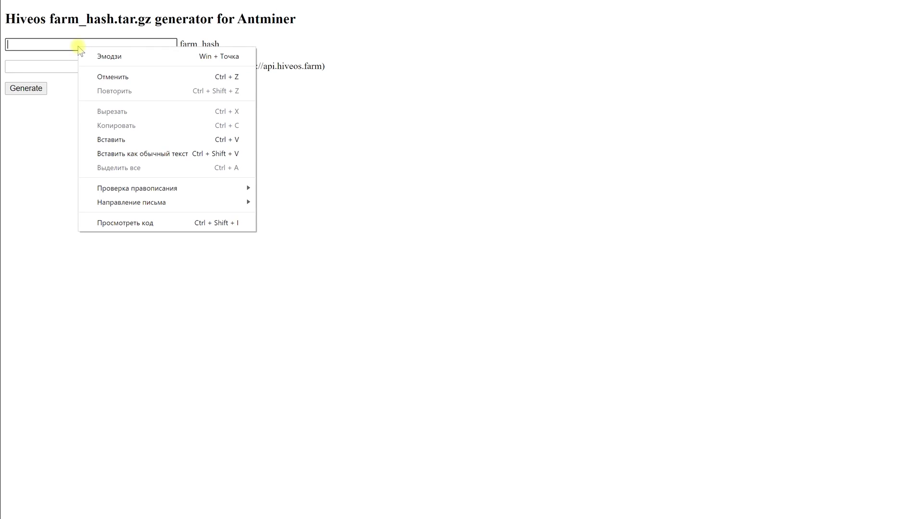
left_click(115, 139)
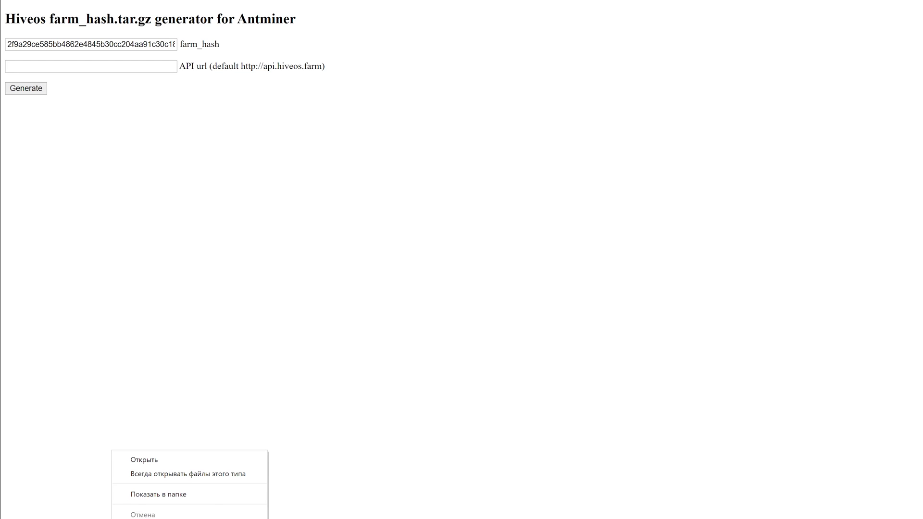
left_click(155, 495)
key("alt+Tab")
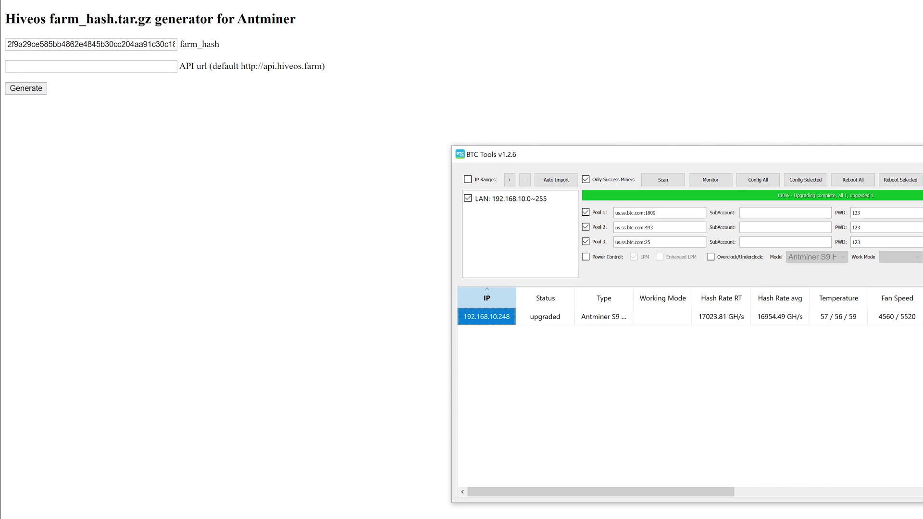
left_click(560, 221)
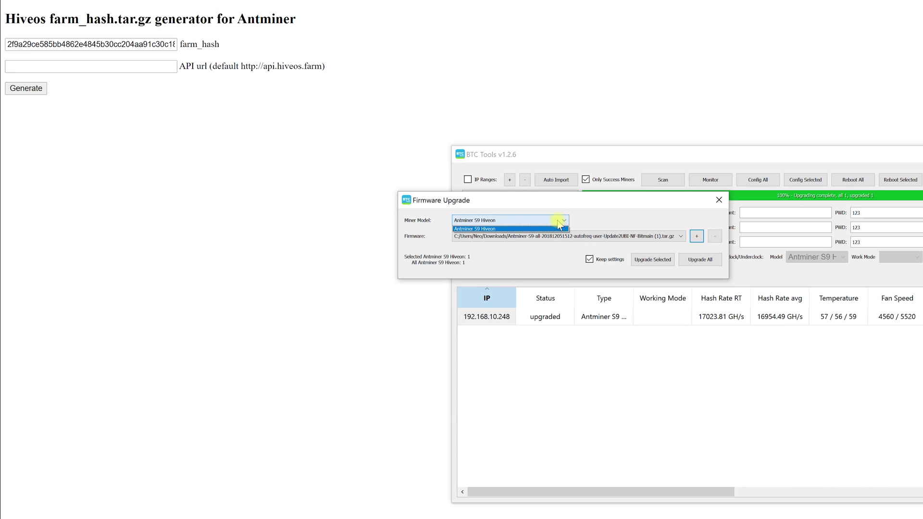
left_click(500, 229)
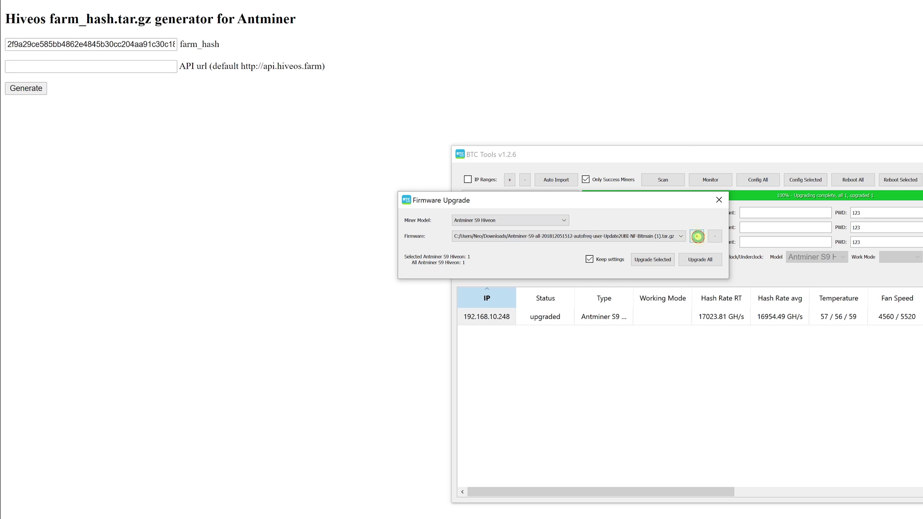
left_click(697, 236)
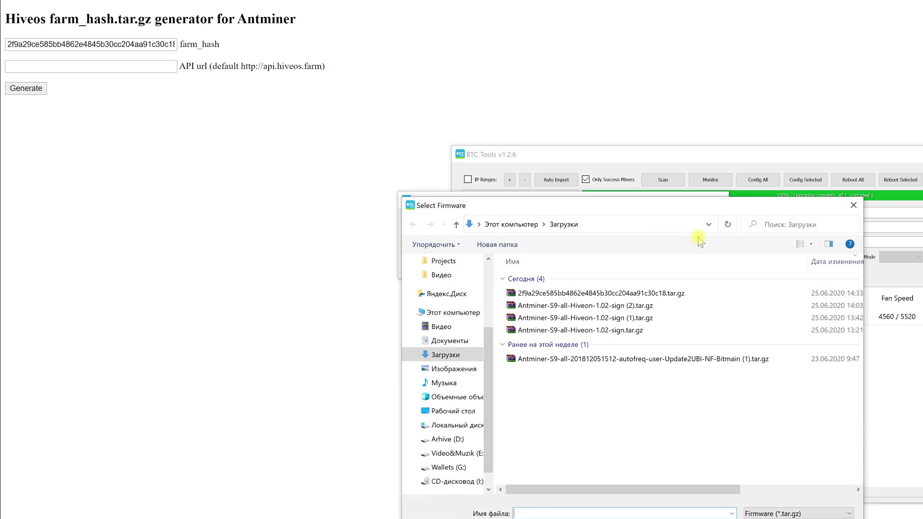
left_click(564, 292)
double_click(583, 294)
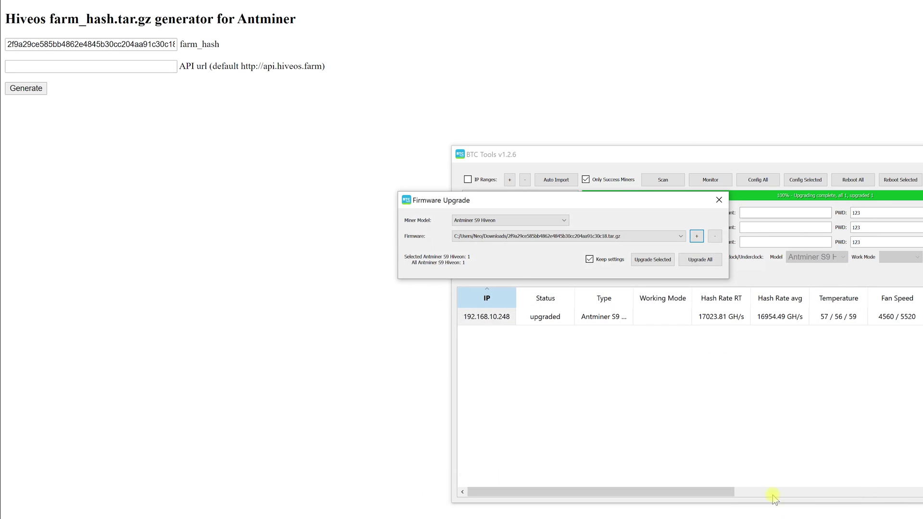
left_click(700, 260)
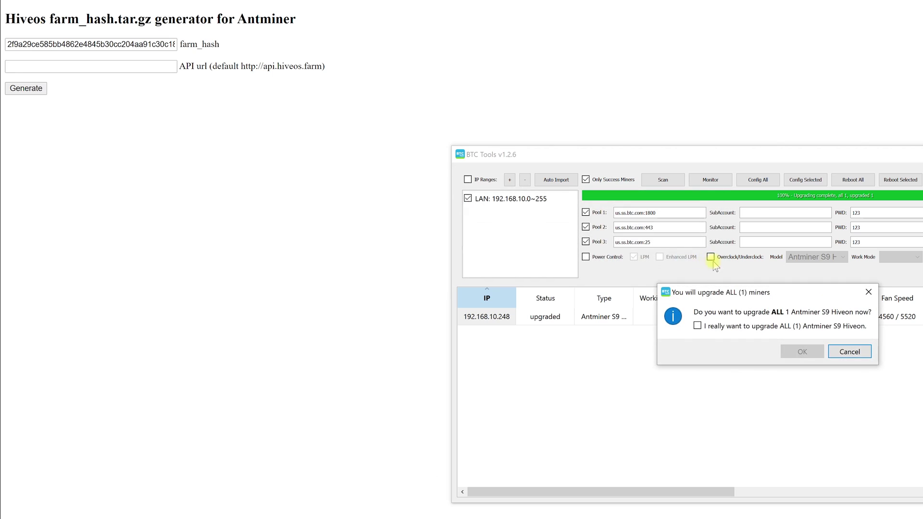
left_click(698, 326)
left_click(803, 353)
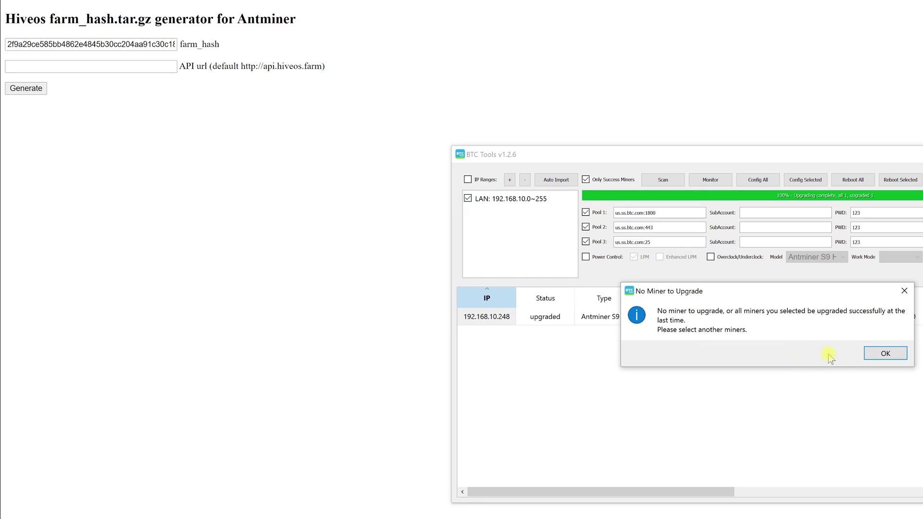
left_click(879, 354)
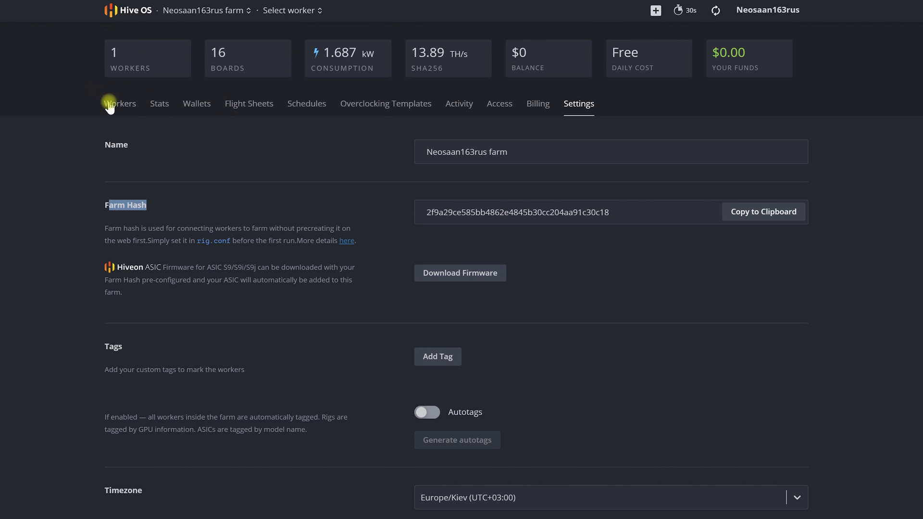
Open worker asic-cc6c16 from the farm's Workers list.
left_click(110, 105)
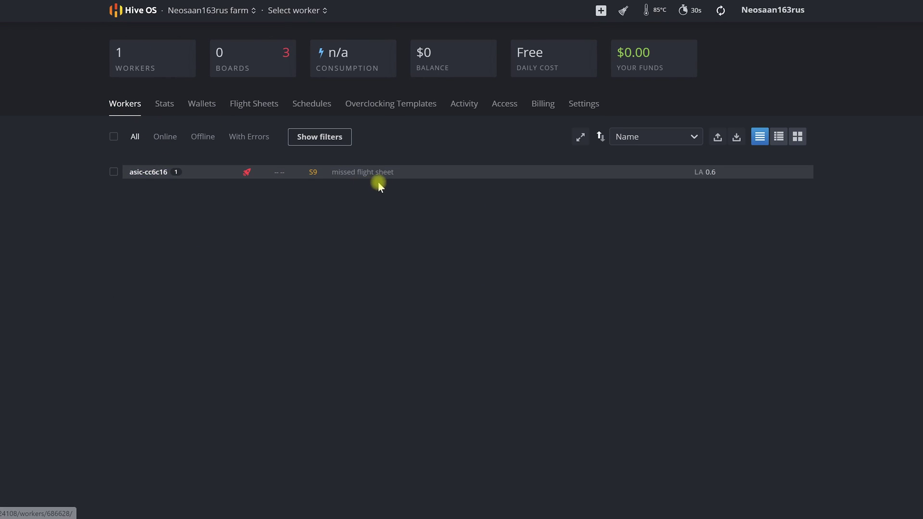
left_click(149, 172)
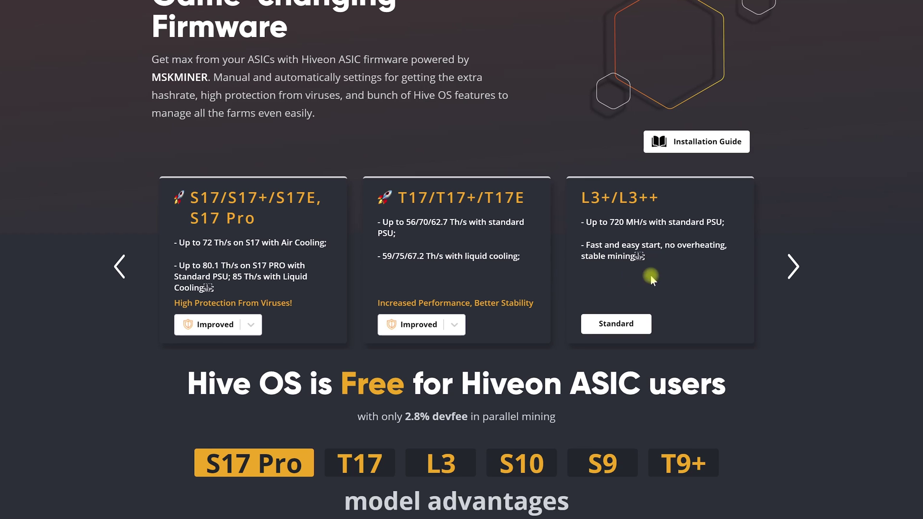
Advance the Hiveon firmware cards to show the S10 (S9 Dual), S9/S9j/S9i and T9+ models.
left_click(792, 267)
left_click(792, 268)
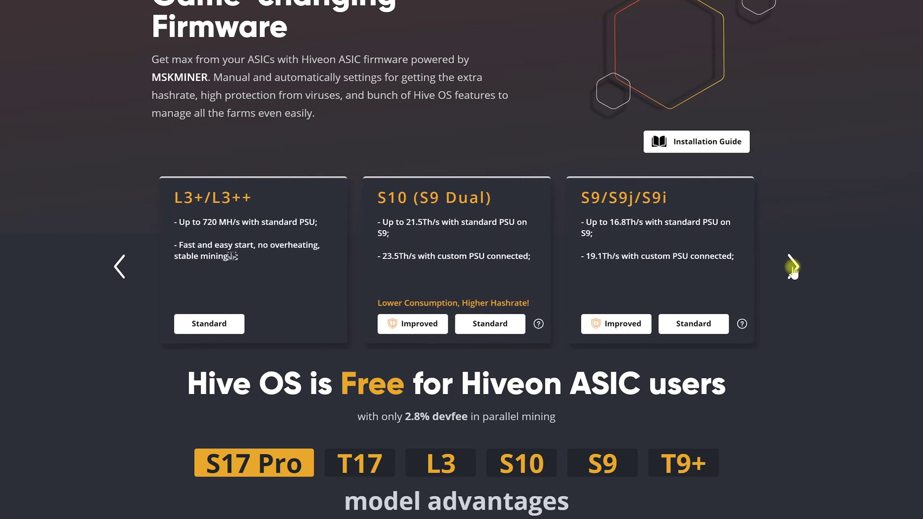
left_click(793, 267)
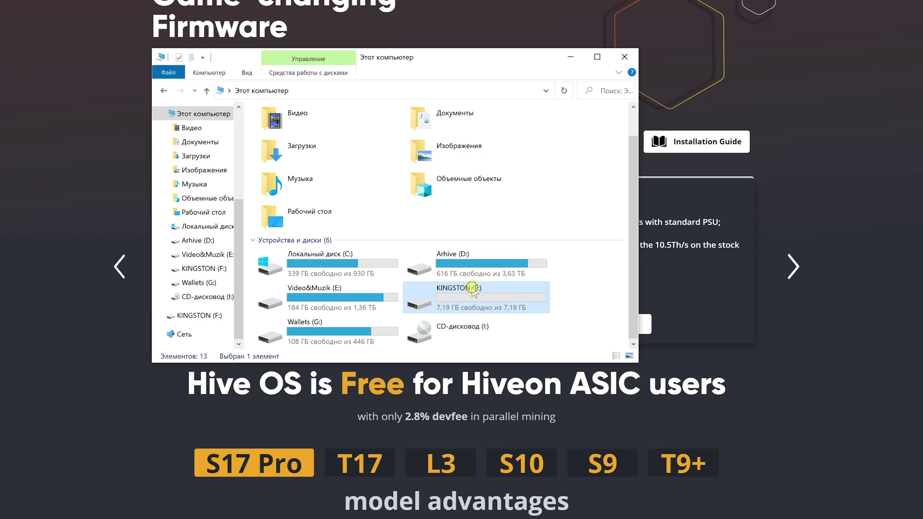
Quick-format KINGSTON (F:) as FAT32, accepting the data-erase and disk-in-use warnings.
right_click(475, 289)
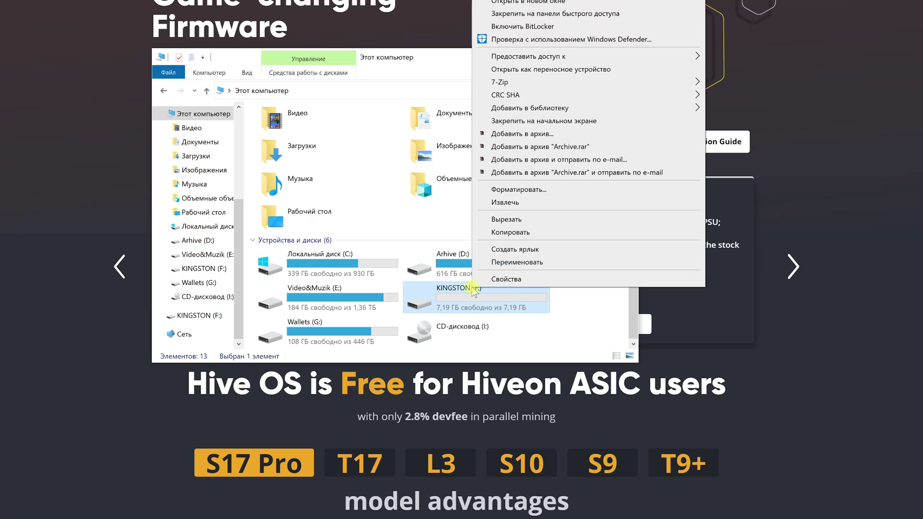
left_click(517, 190)
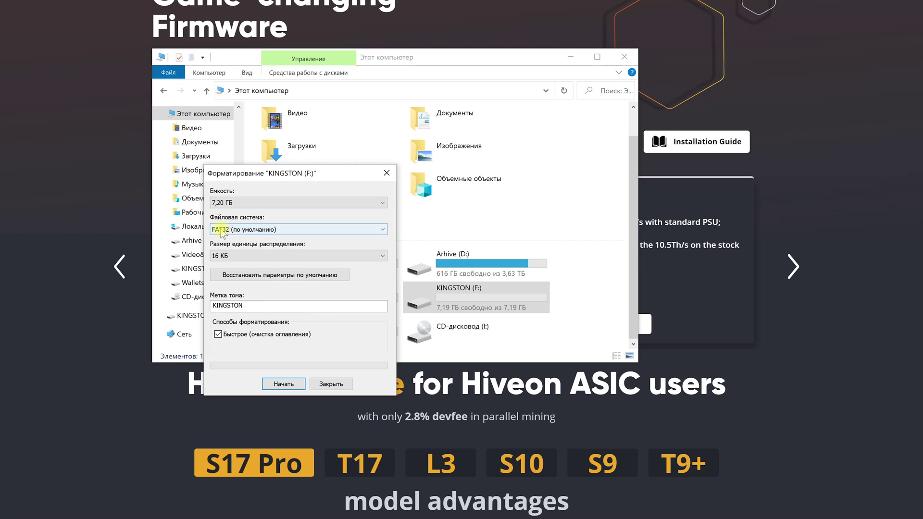
left_click(280, 384)
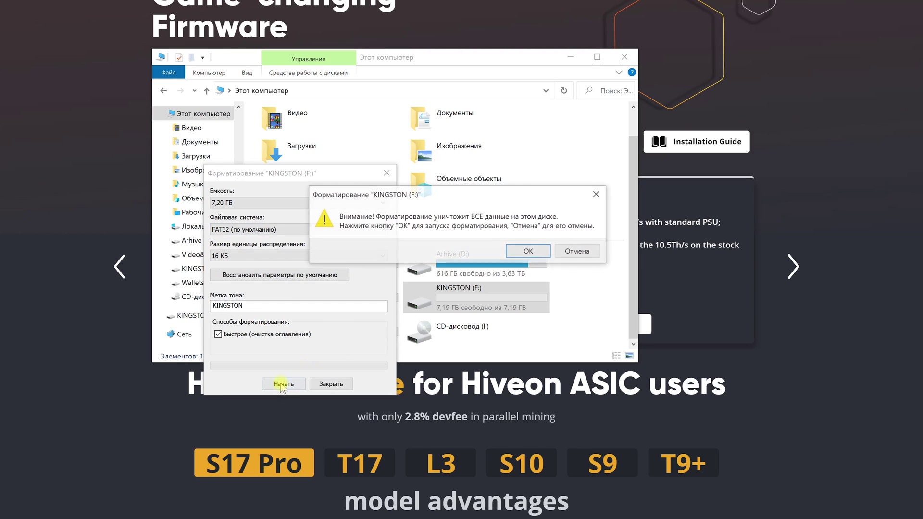
left_click(529, 252)
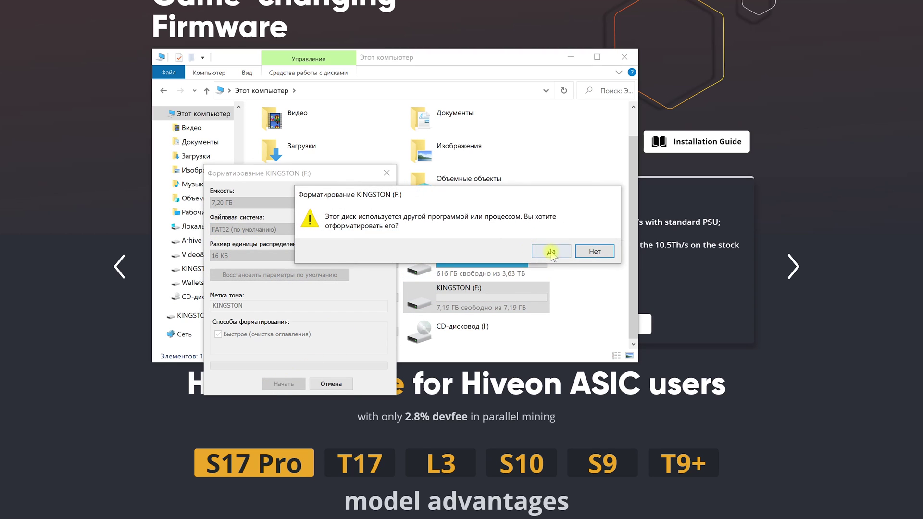
left_click(553, 252)
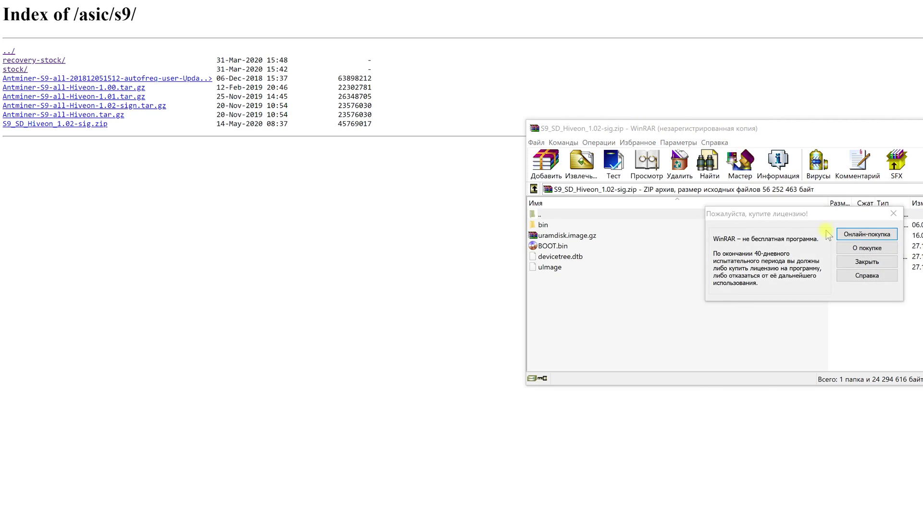
Dismiss the WinRAR licence reminder and open the empty KINGSTON (F:) drive beside the firmware archive.
left_click(861, 264)
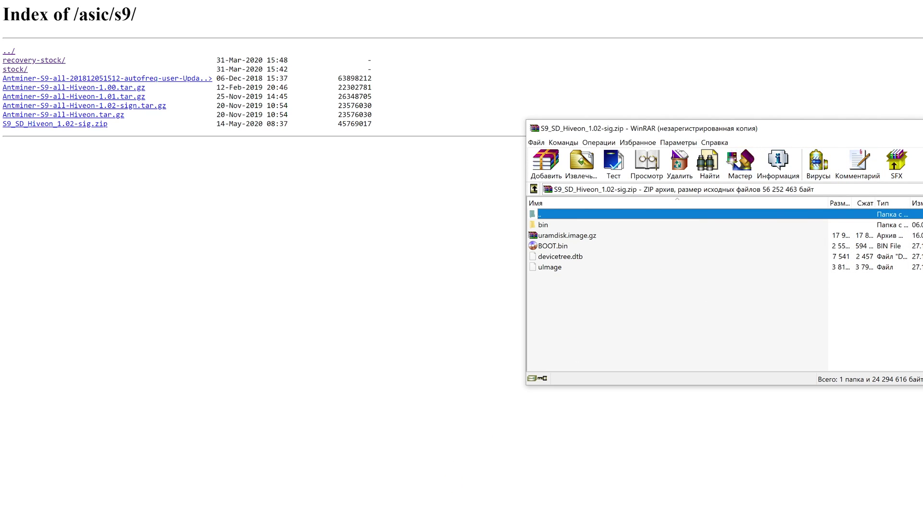
key("super+e")
left_click_drag(562, 60, 388, 121)
double_click(382, 355)
left_click(756, 275)
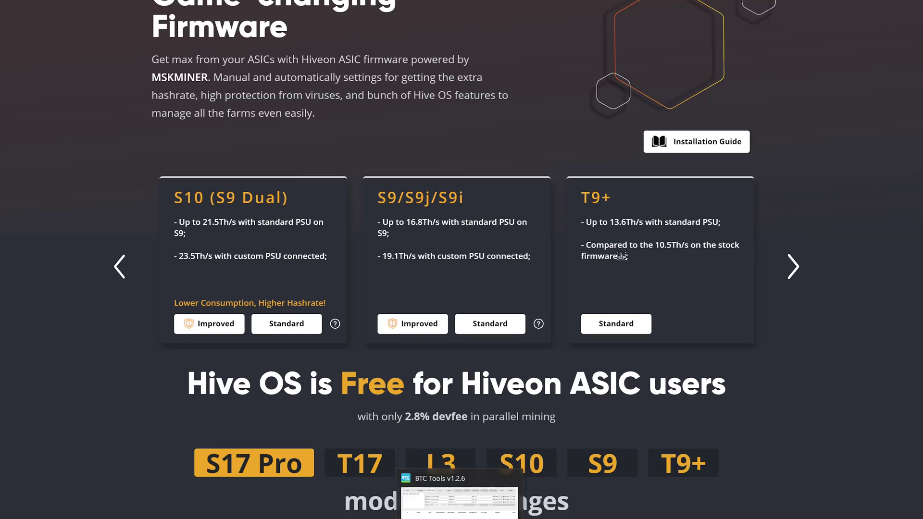
Rescan the LAN in BTC Tools, finding the Antminer S9 at 192.168.10.248 at about 17 TH/s.
left_click(459, 502)
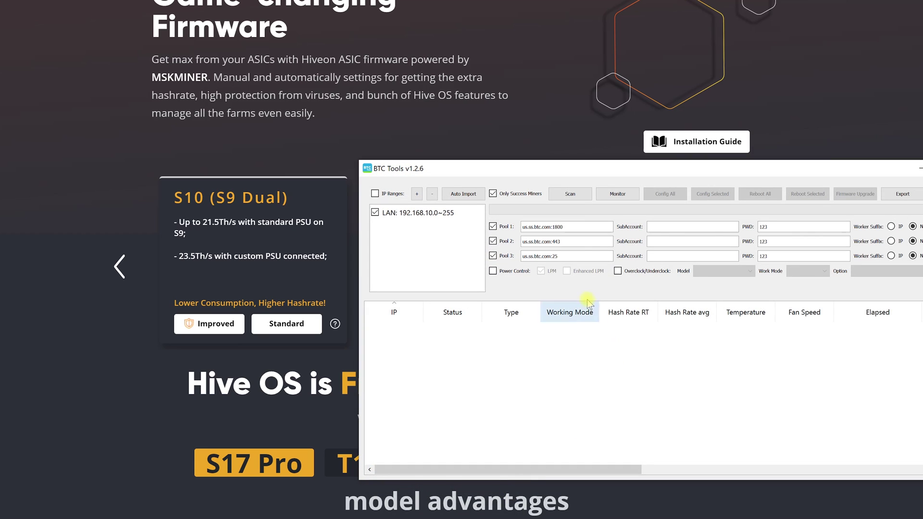
left_click(569, 195)
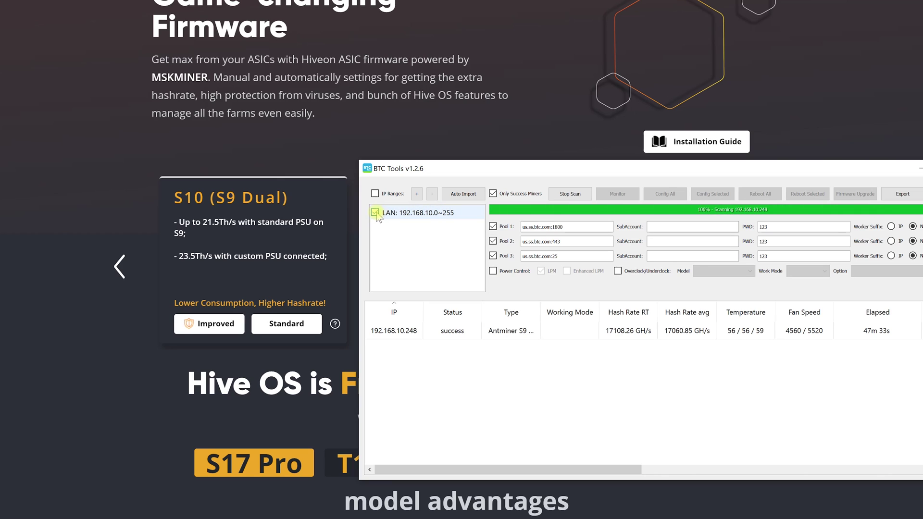
left_click(401, 334)
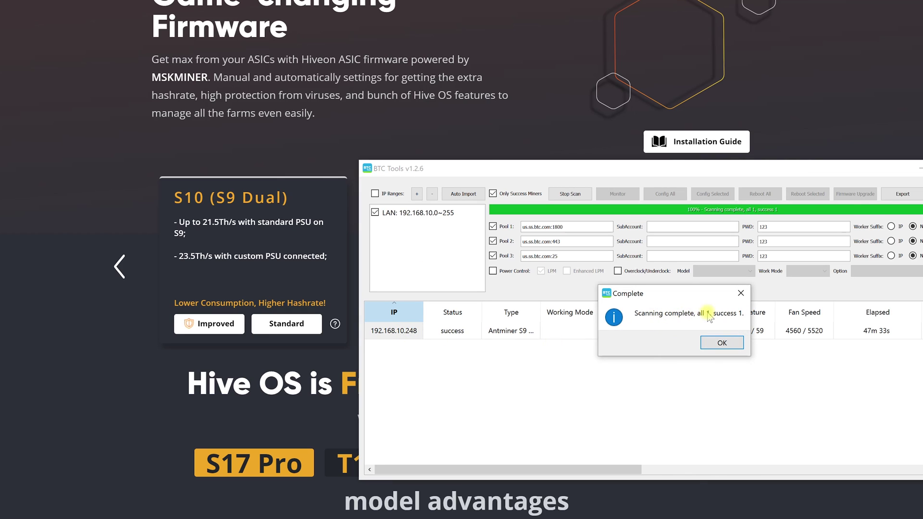
left_click(725, 340)
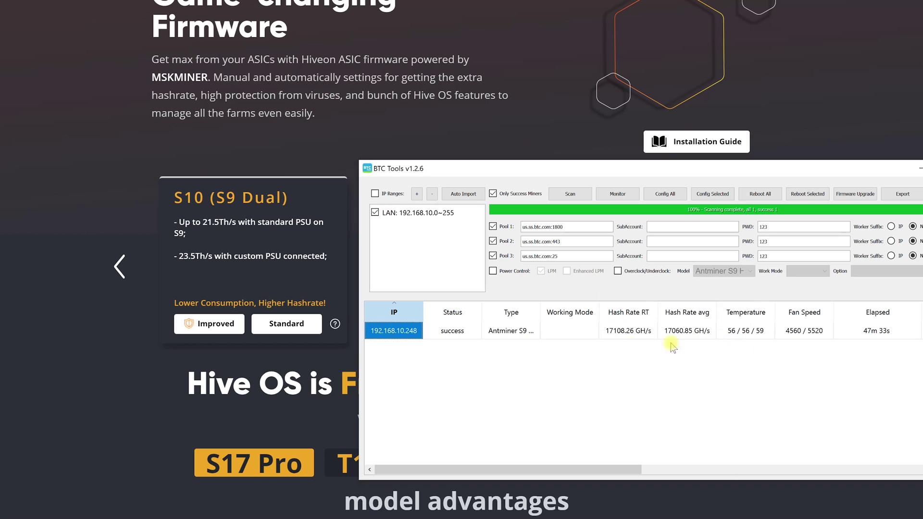
Open the miner's web interface at 192.168.10.248 and go to its System > Hive OS page.
double_click(391, 331)
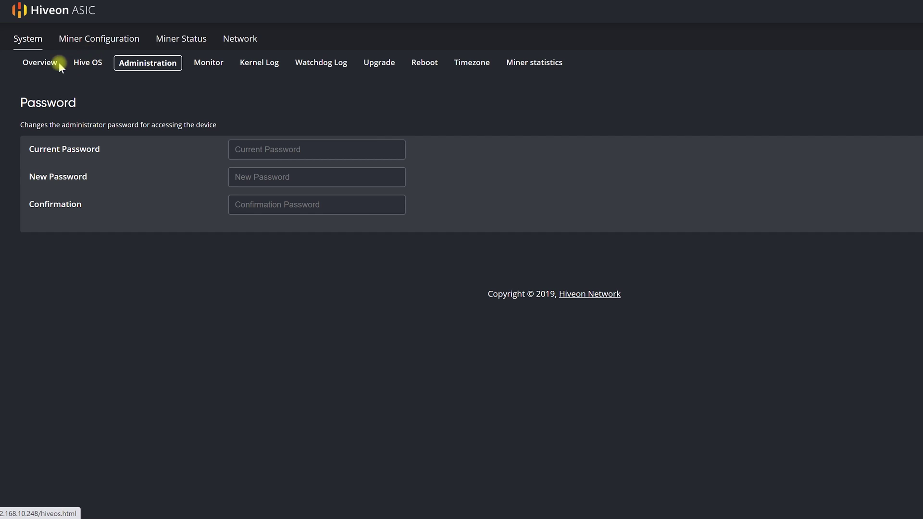
left_click(24, 43)
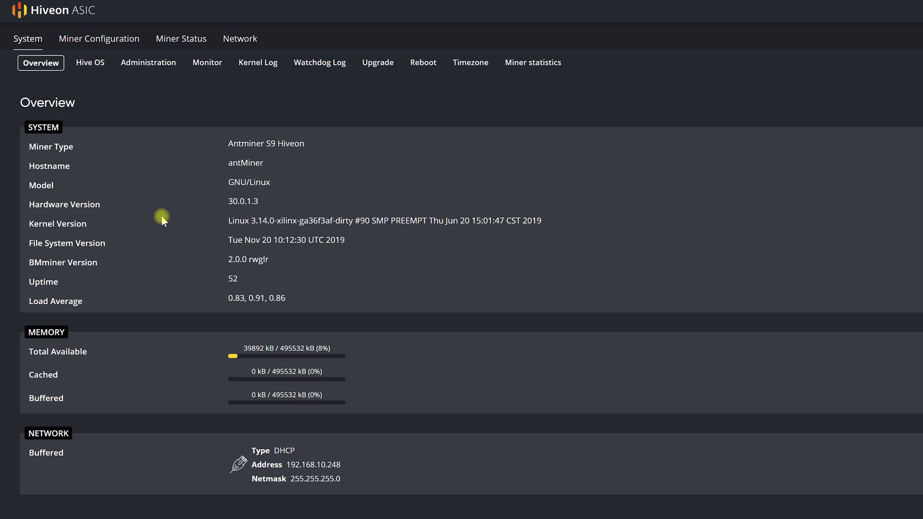
left_click(90, 67)
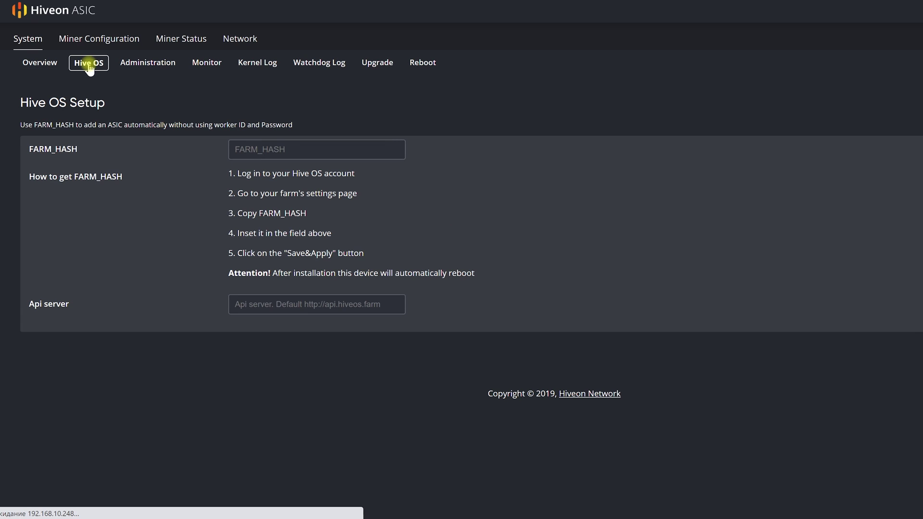
double_click(33, 150)
left_click(33, 150)
double_click(37, 152)
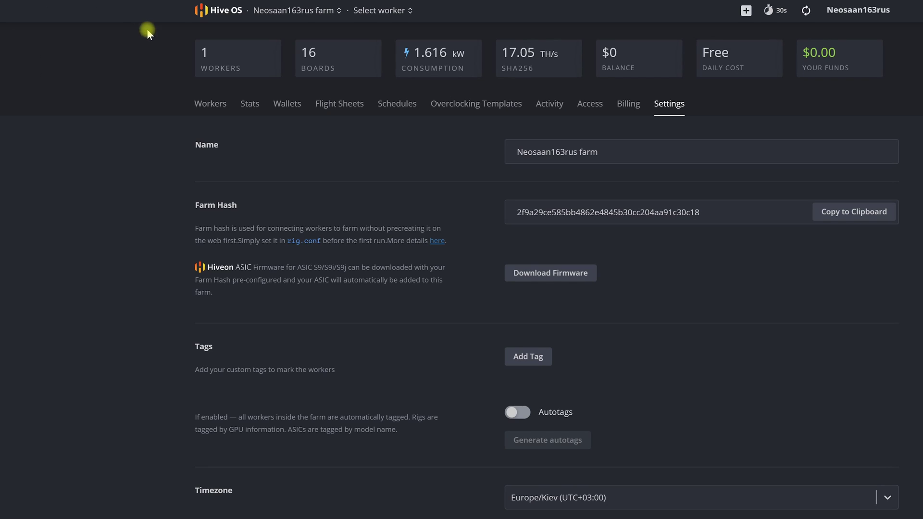
Copy the Farm Hash from Hive OS farm settings and paste it into the miner's FARM_HASH field.
left_click(671, 107)
left_click(868, 213)
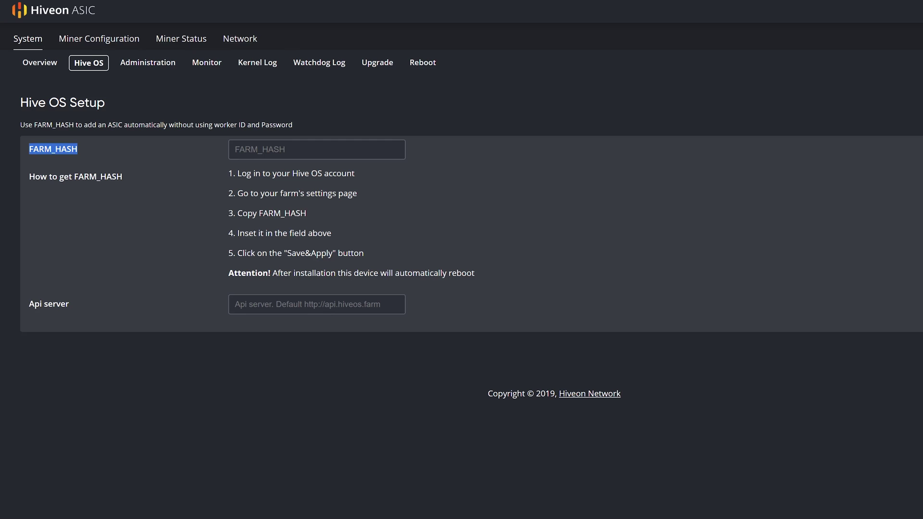
right_click(312, 147)
left_click(343, 238)
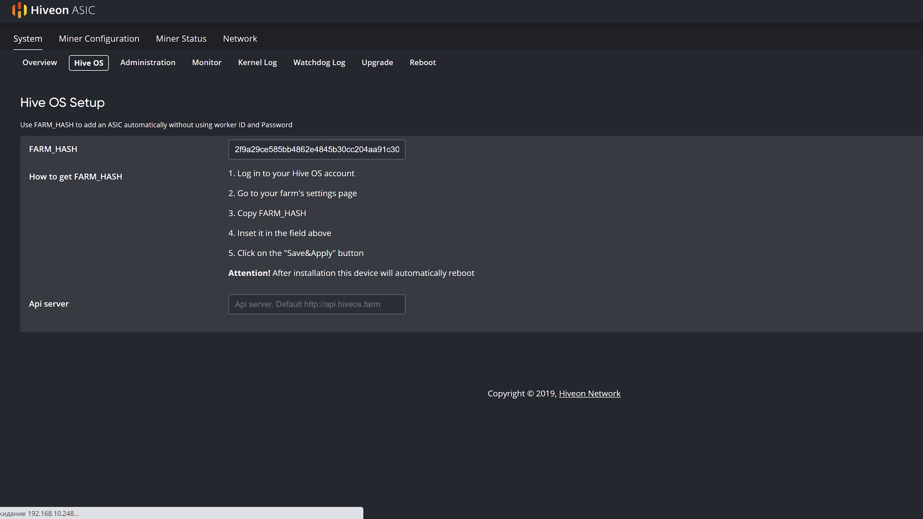
Back in Hive OS, open the newly joined worker asic-cc6c16.
key("ctrl+Tab")
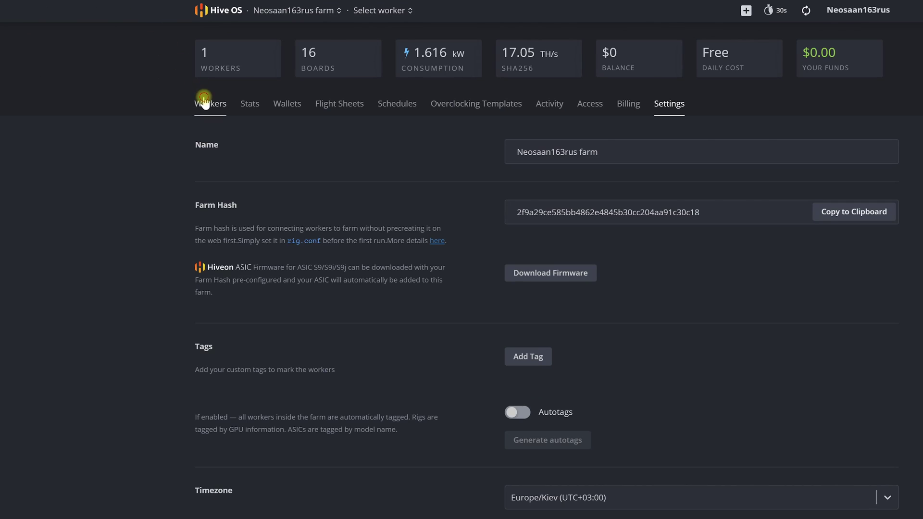
left_click(203, 101)
left_click(148, 173)
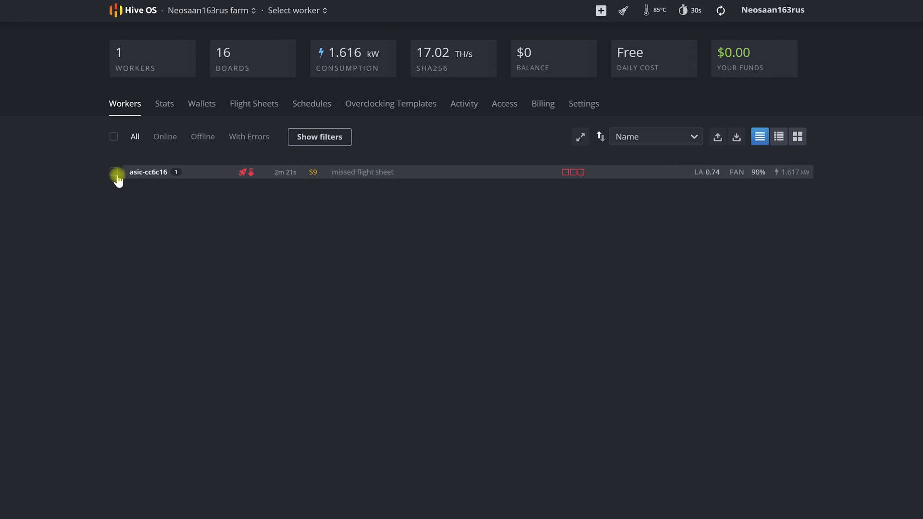
Check worker asic-cc6c16's details, then return to the farm and open its Flight Sheets page.
left_click(149, 172)
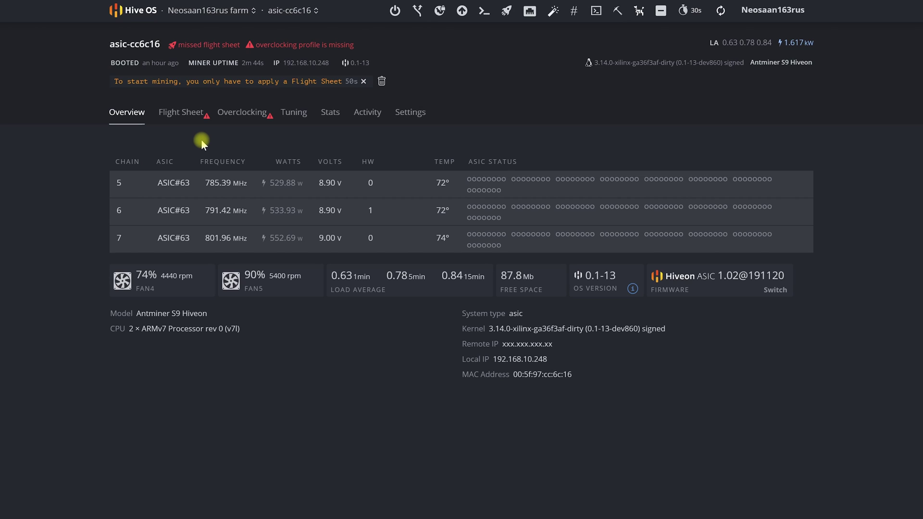
left_click(204, 10)
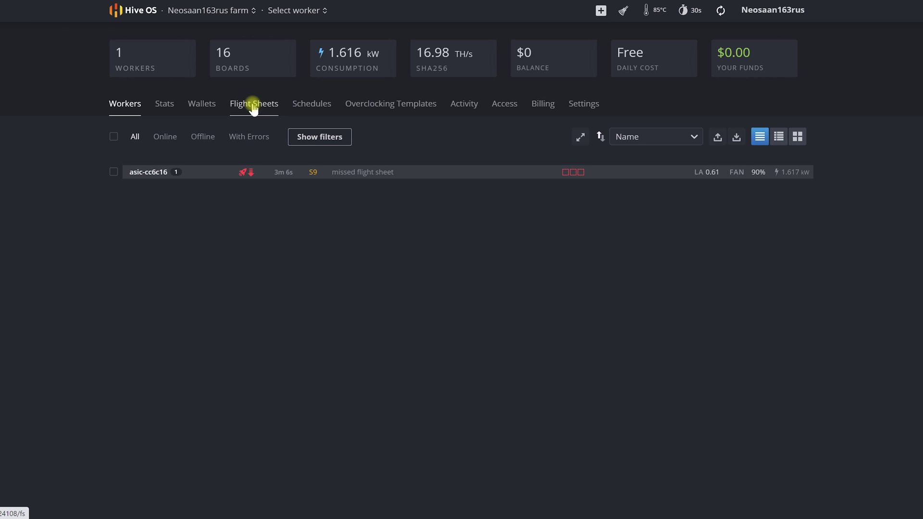
left_click(253, 106)
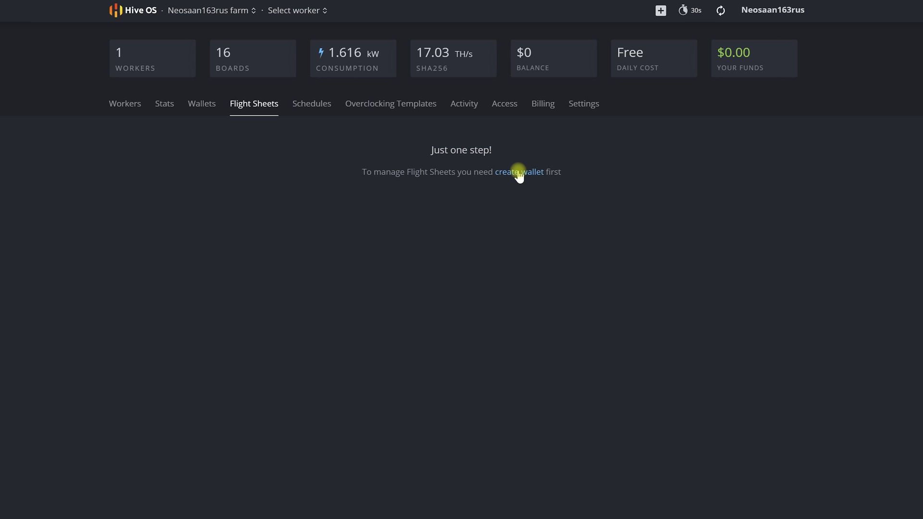
Start a new wallet with Nicehash-SHA256AsicBoost as its coin.
left_click(519, 172)
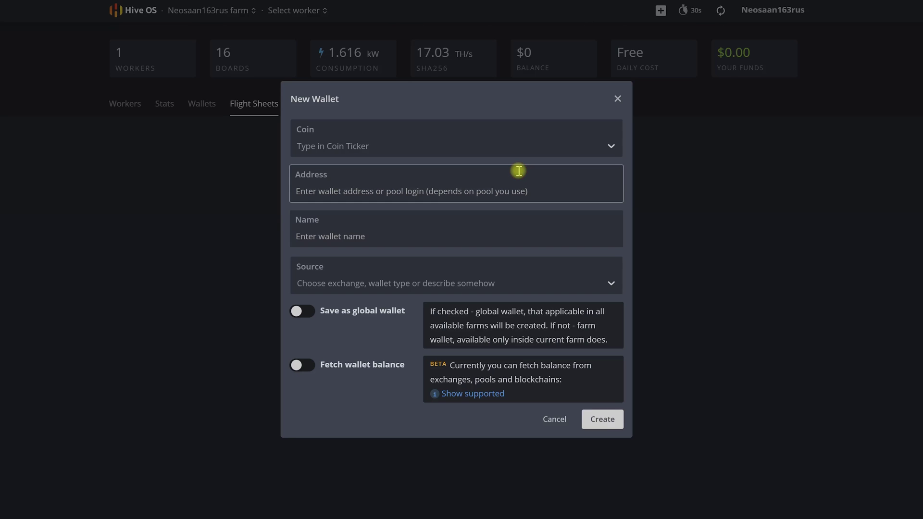
left_click(364, 147)
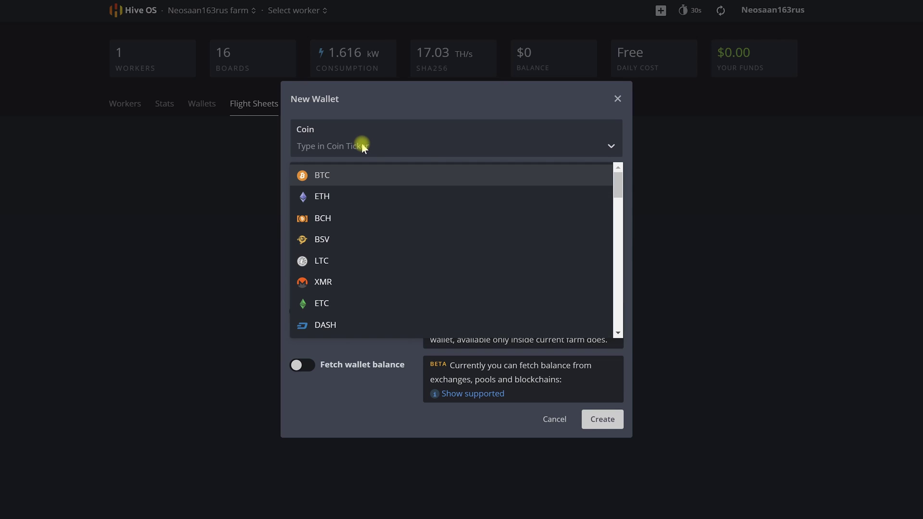
type("nic")
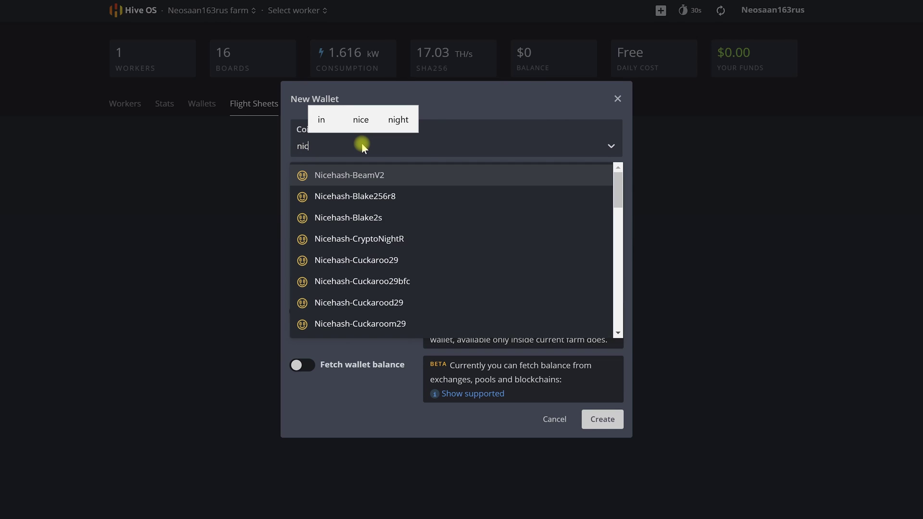
scroll(392, 237, "down", 8)
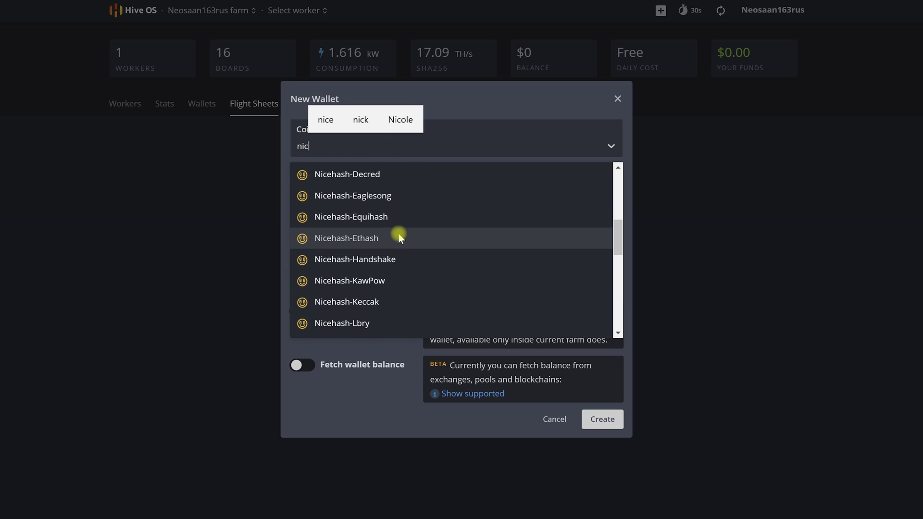
scroll(404, 238, "down", 4)
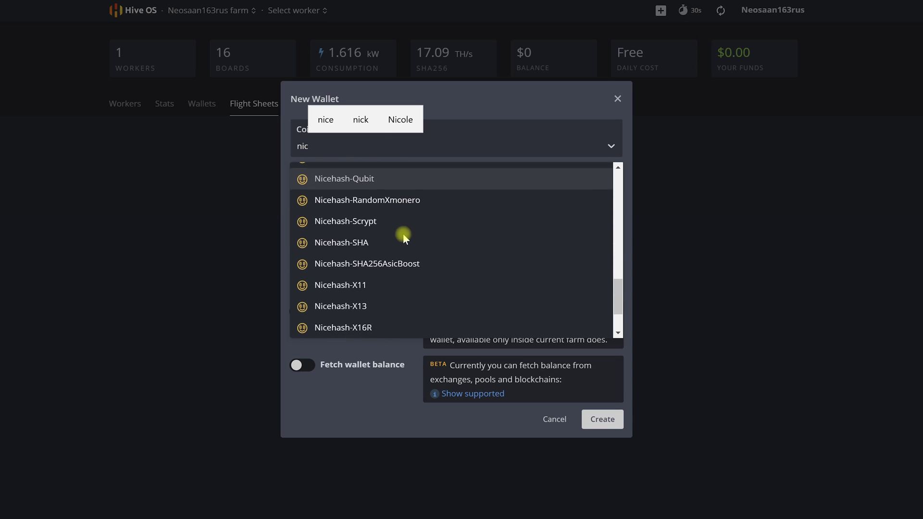
left_click(414, 267)
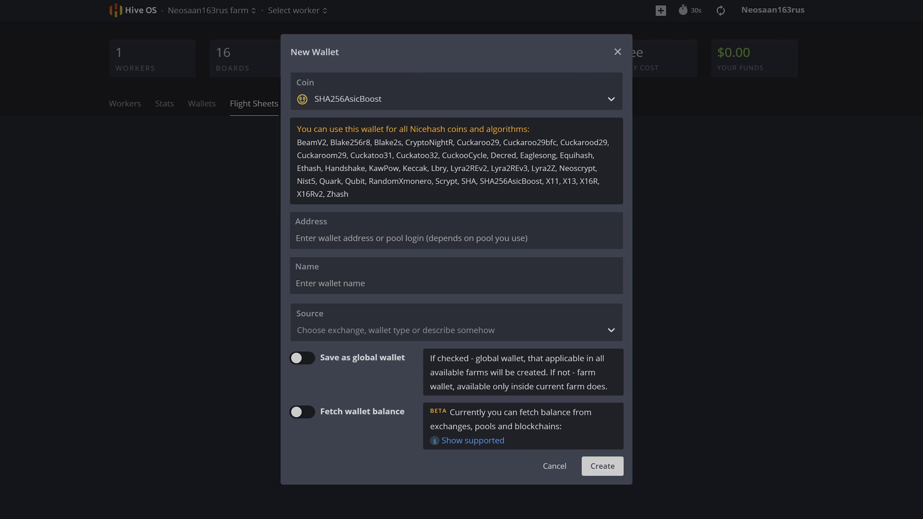
Paste the wallet address, name the wallet 'My Wallet', and create it.
left_click(414, 224)
right_click(363, 237)
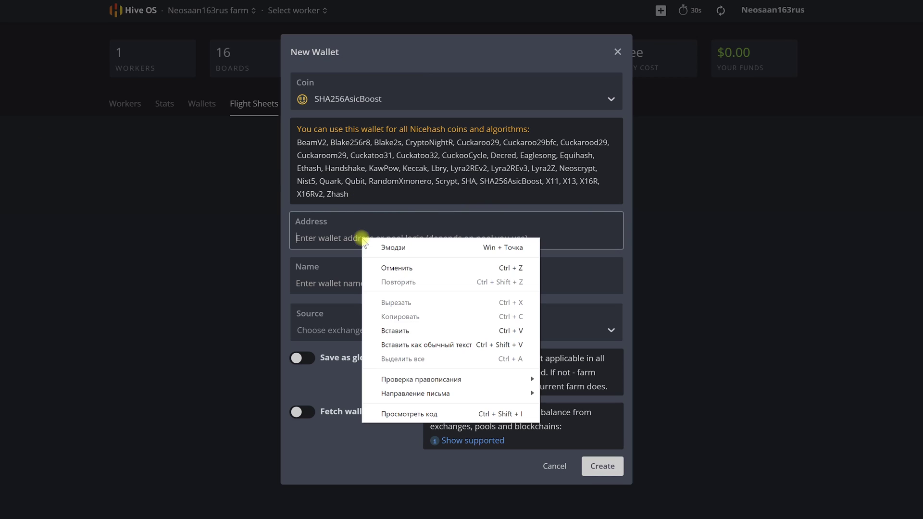
left_click(402, 331)
left_click(342, 282)
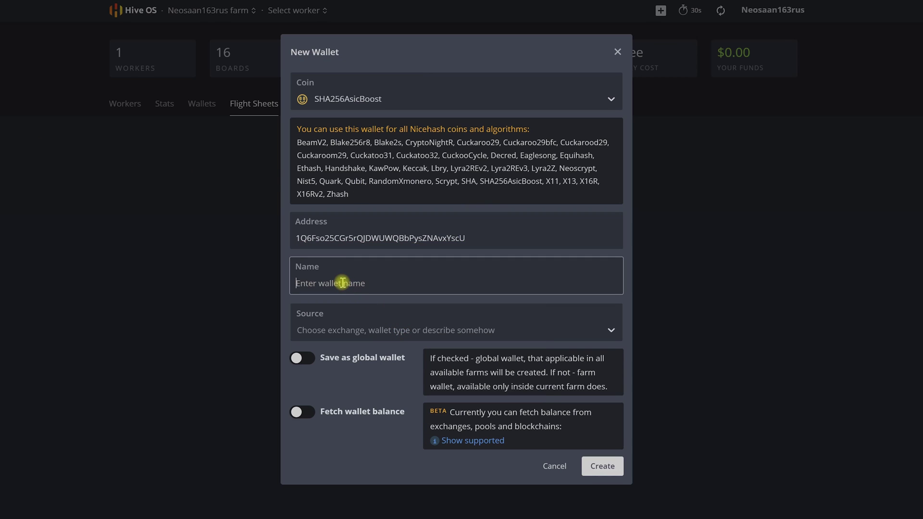
type("My Wallet")
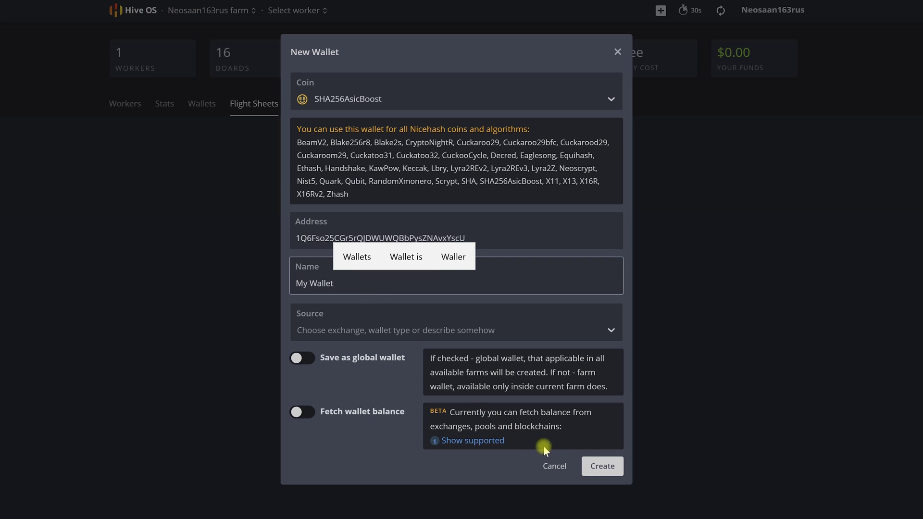
left_click(594, 467)
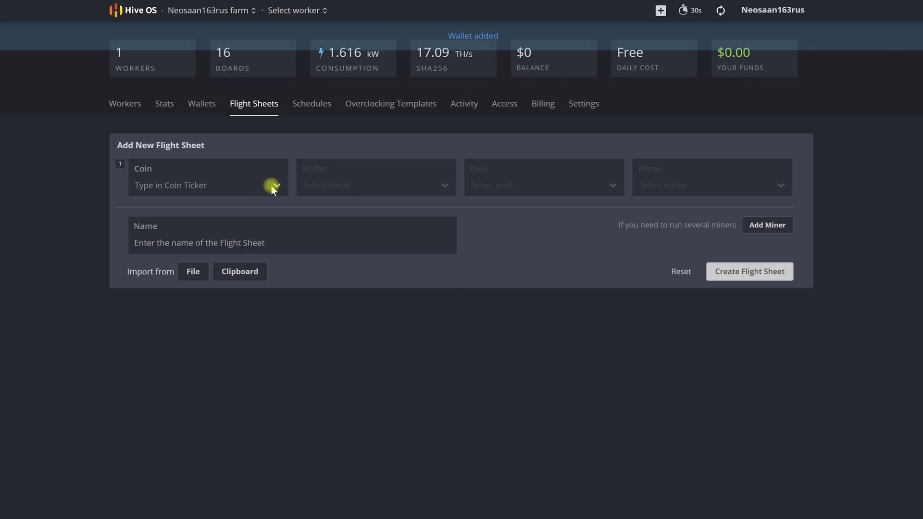
Set the flight sheet's coin to SHA256AsicBoost, wallet to My Wallet, and pool to nicehash.
left_click(237, 187)
left_click(220, 215)
left_click(389, 185)
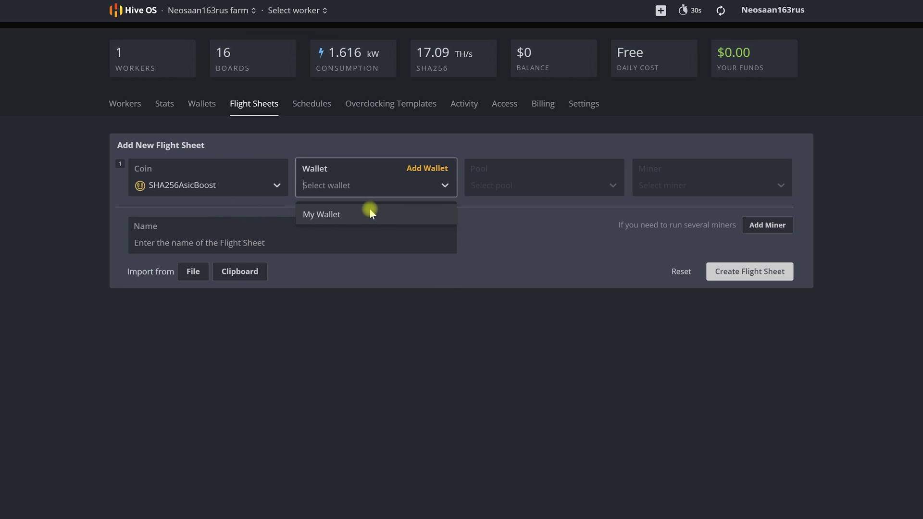
left_click(374, 212)
left_click(521, 185)
left_click(509, 209)
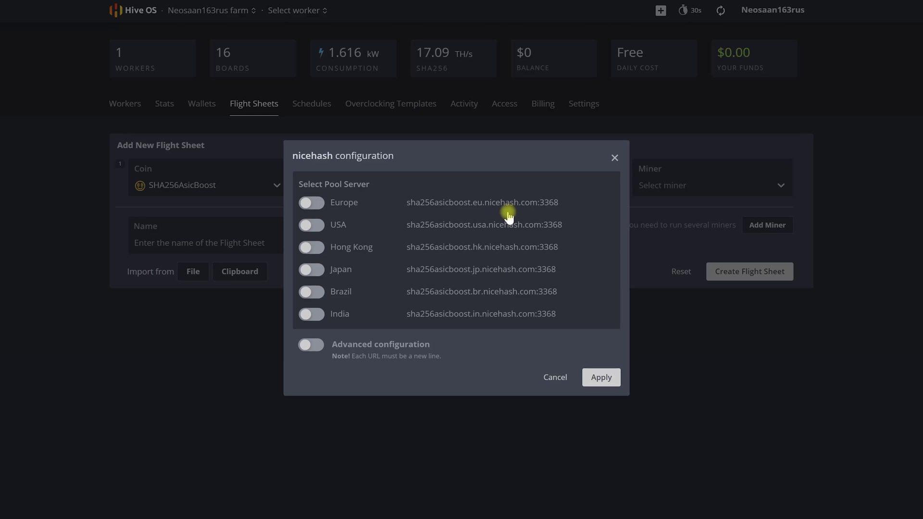
Enable the Europe, USA, Hong Kong, Japan, Brazil and India nicehash servers and apply.
left_click(329, 204)
left_click(319, 238)
left_click(319, 261)
left_click(320, 283)
left_click(311, 304)
left_click(312, 325)
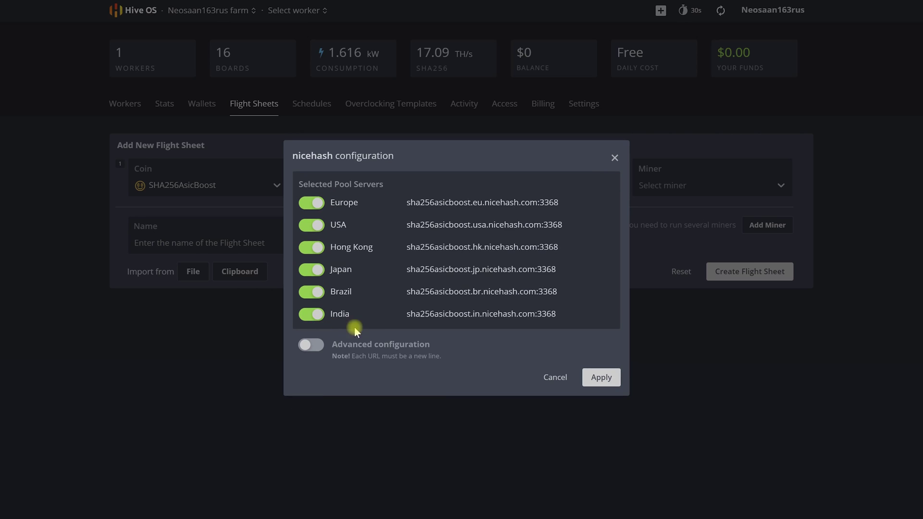
left_click(598, 378)
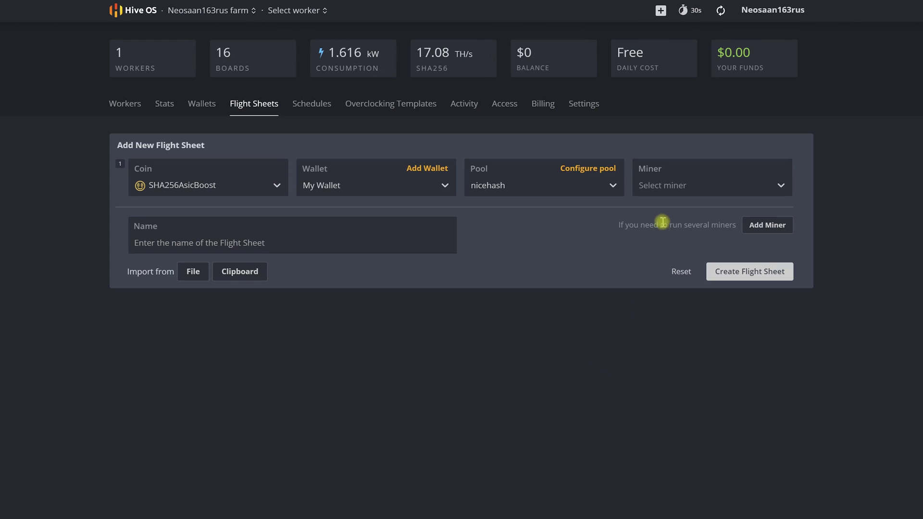
Choose ASIC Miner, name the flight sheet 'Sha 256 Nice Hash', and create it.
left_click(688, 186)
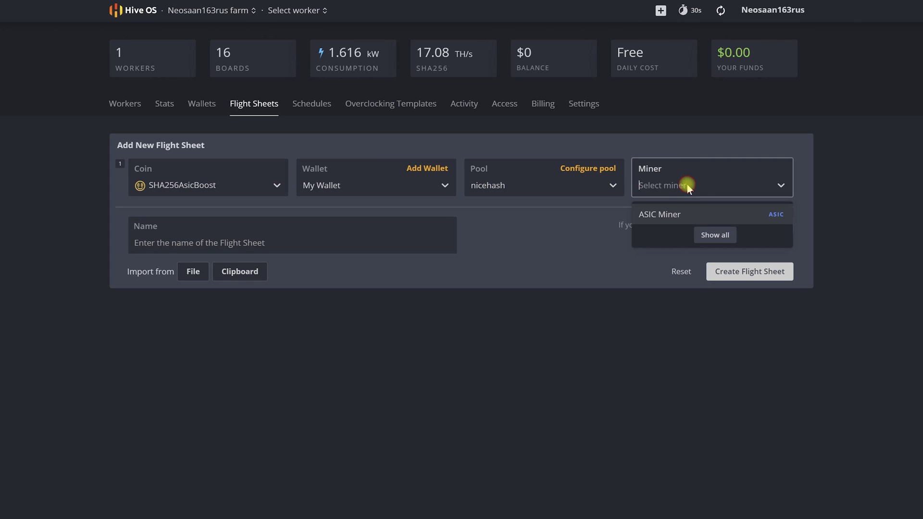
left_click(744, 214)
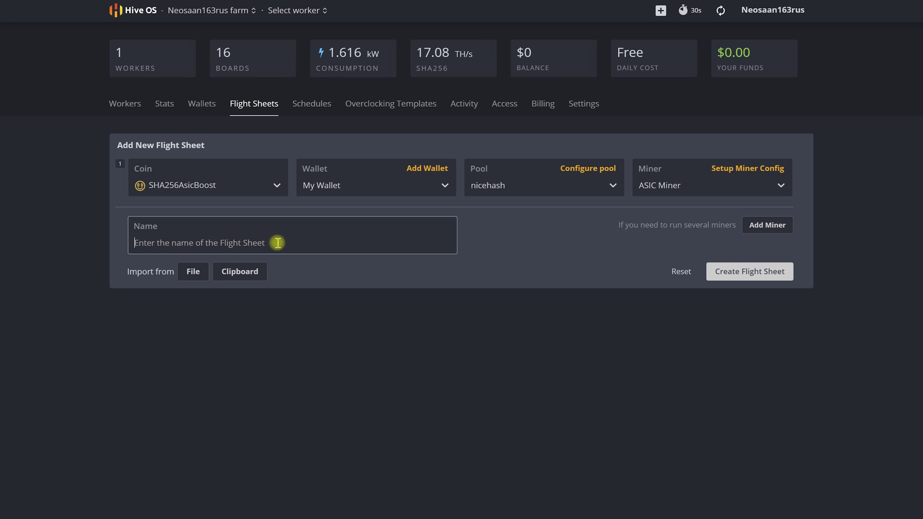
type("Sha 256 ")
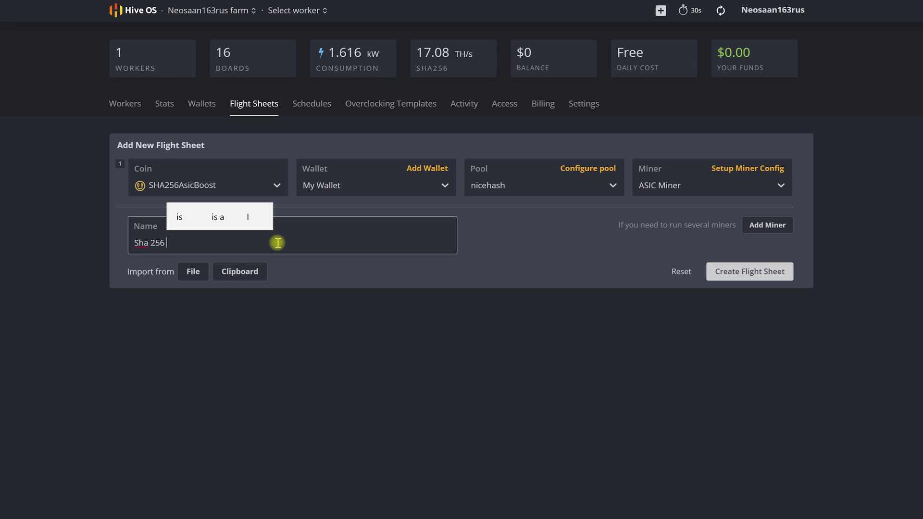
type("Nice ")
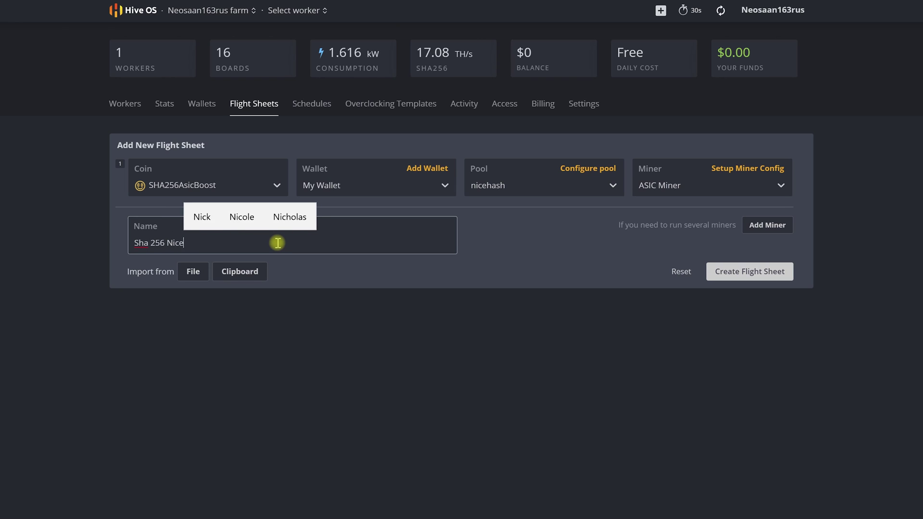
type("Hash")
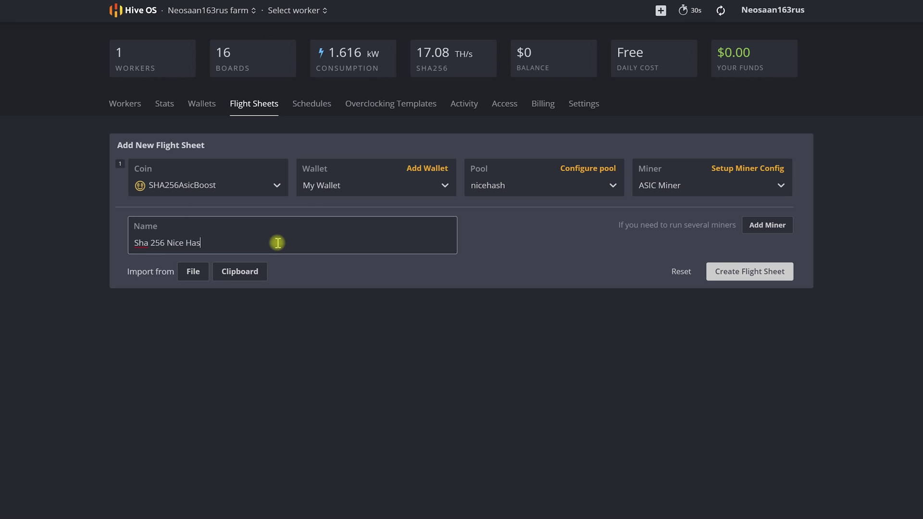
left_click(750, 272)
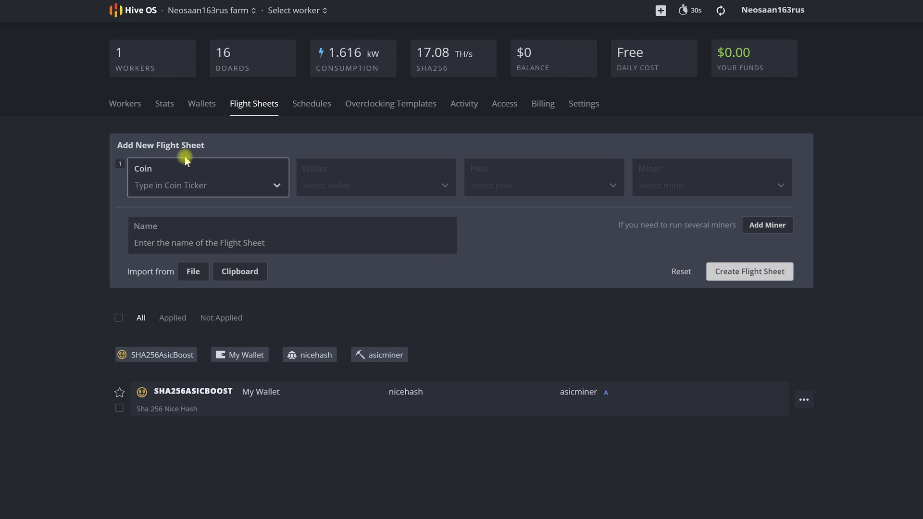
Apply the 'Sha 256 Nice Hash' flight sheet to worker asic-cc6c16 and open its details.
left_click(126, 108)
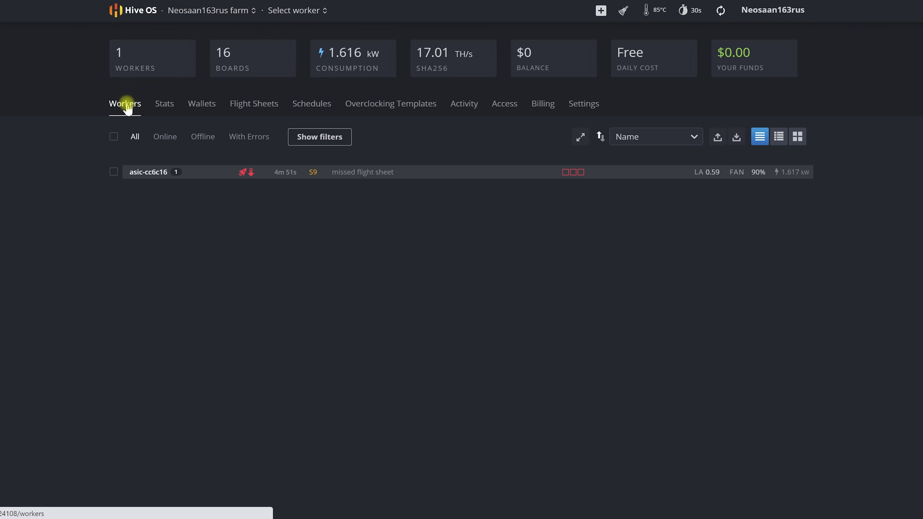
left_click(113, 172)
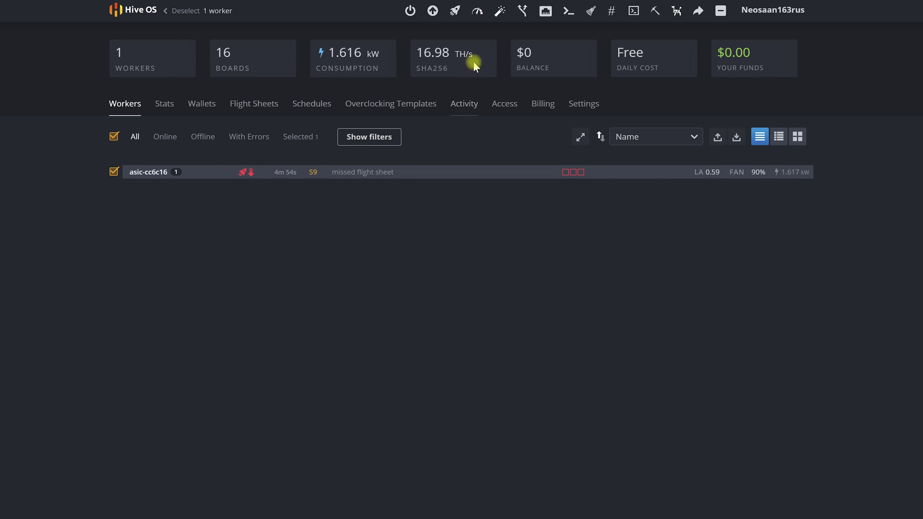
left_click(458, 12)
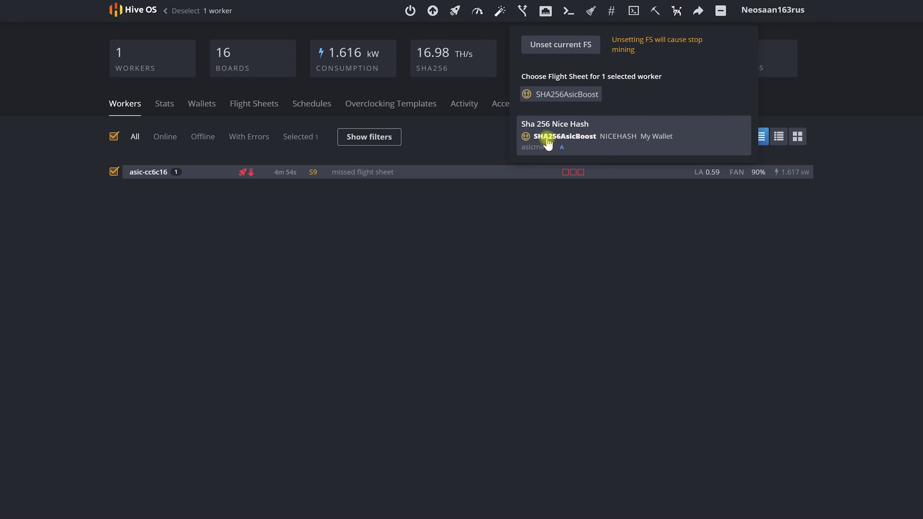
left_click(609, 139)
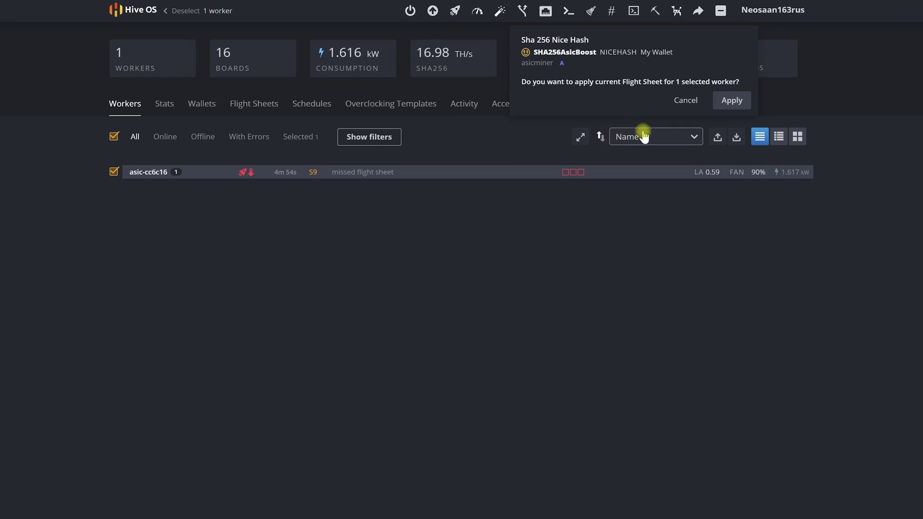
left_click(731, 101)
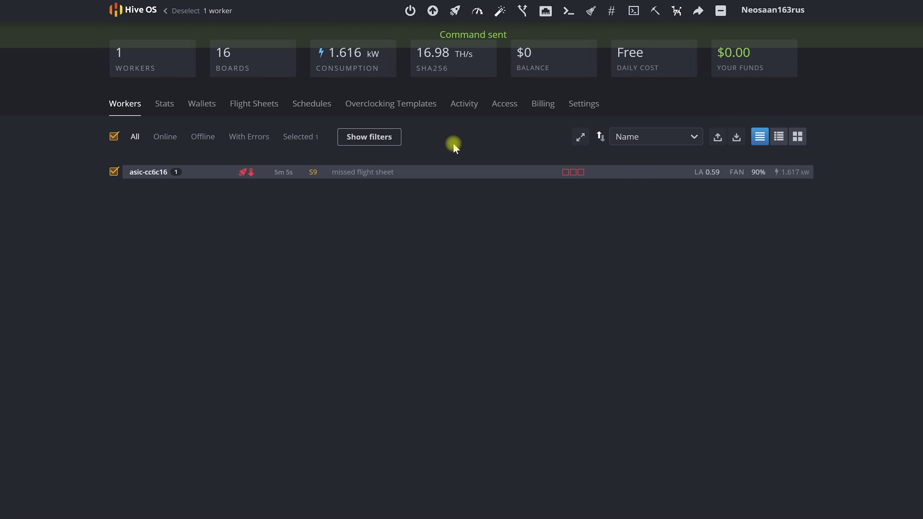
left_click(146, 171)
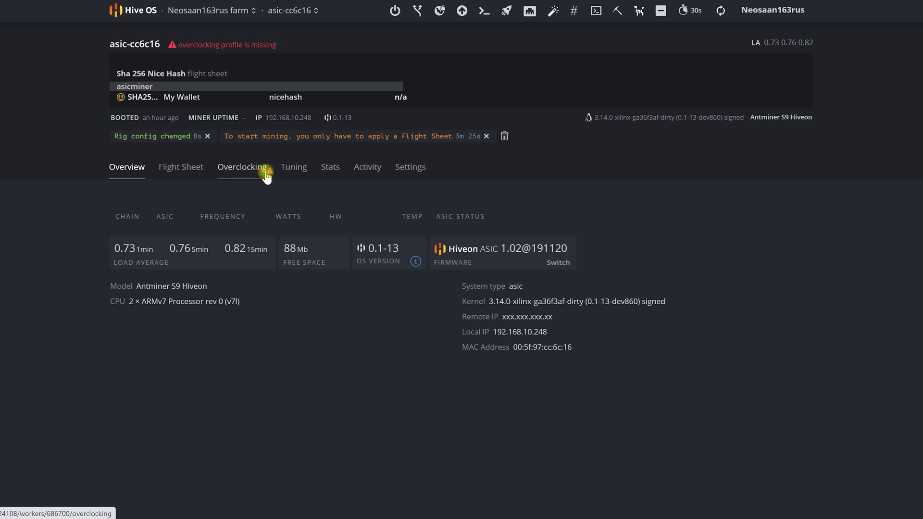
Apply the ~1180w ~13.7TH overclock profile to worker asic-cc6c16.
left_click(241, 169)
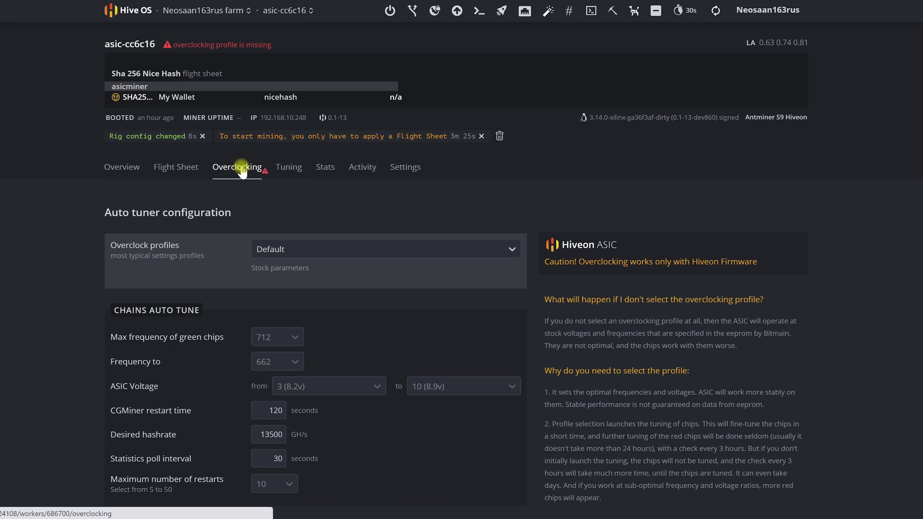
left_click(464, 250)
scroll(416, 308, "down", 8)
scroll(416, 310, "up", 2)
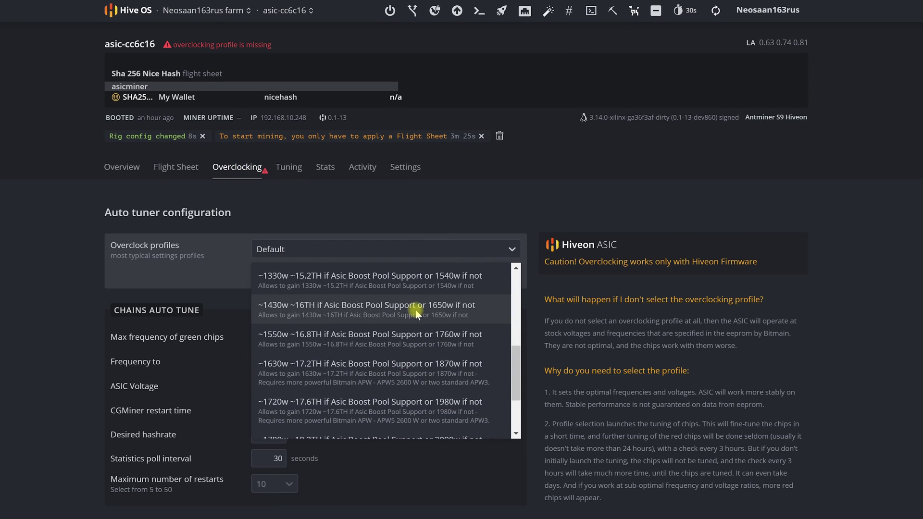
scroll(415, 310, "up", 2)
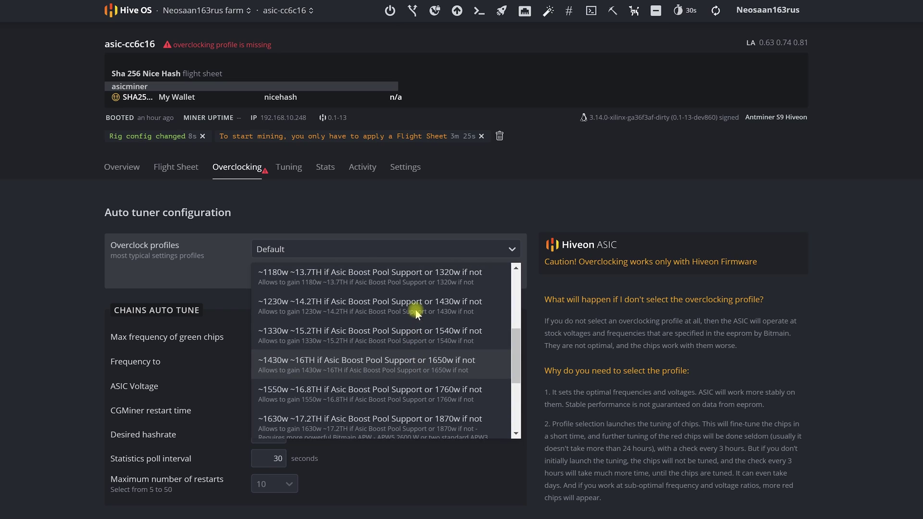
left_click(332, 278)
scroll(470, 332, "down", 3)
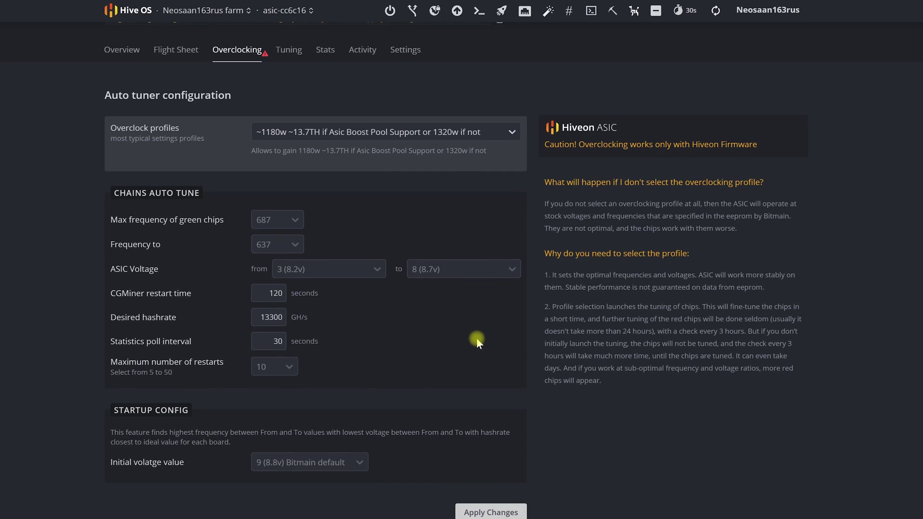
left_click(476, 475)
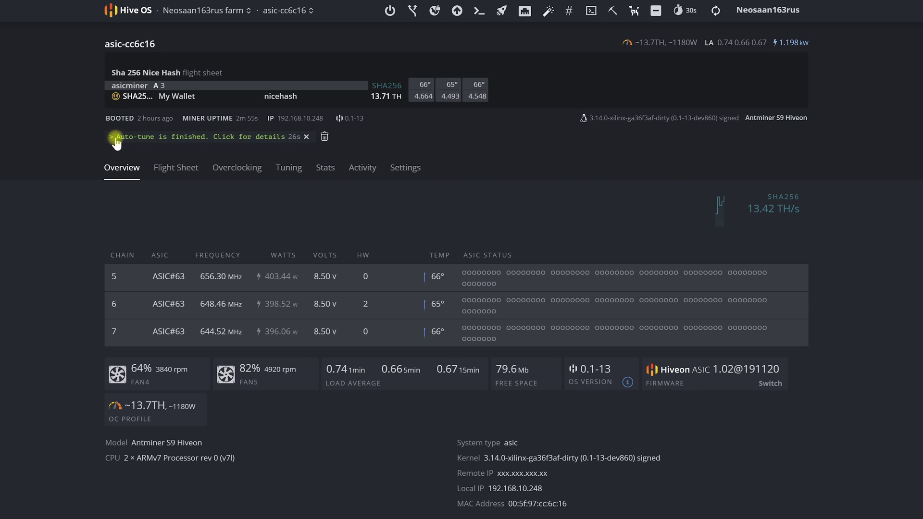
Review the finished auto-tune details confirming 'Autotune config applied!', then return to the Overclocking settings.
left_click(170, 137)
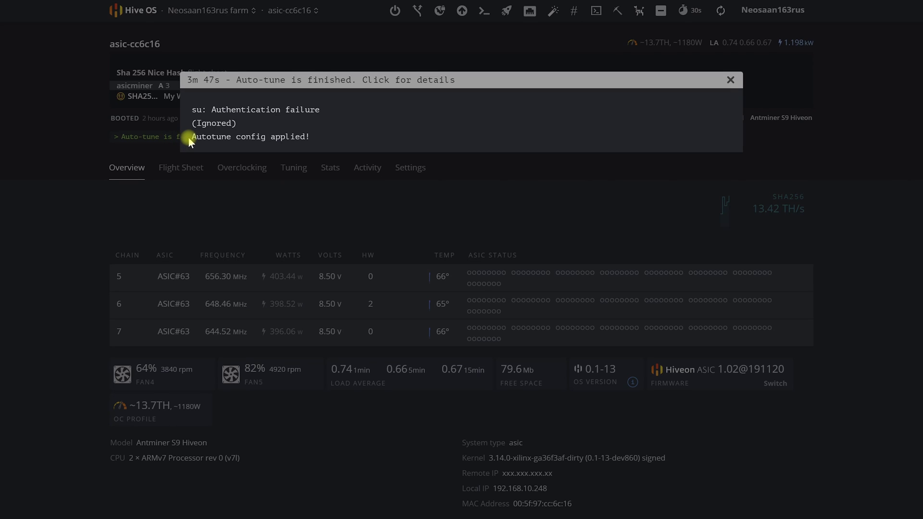
left_click_drag(193, 136, 308, 140)
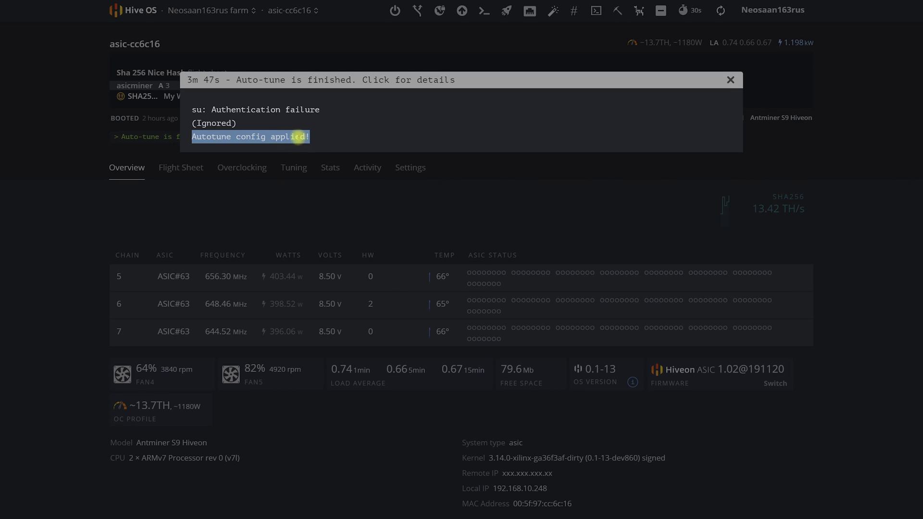
left_click(730, 80)
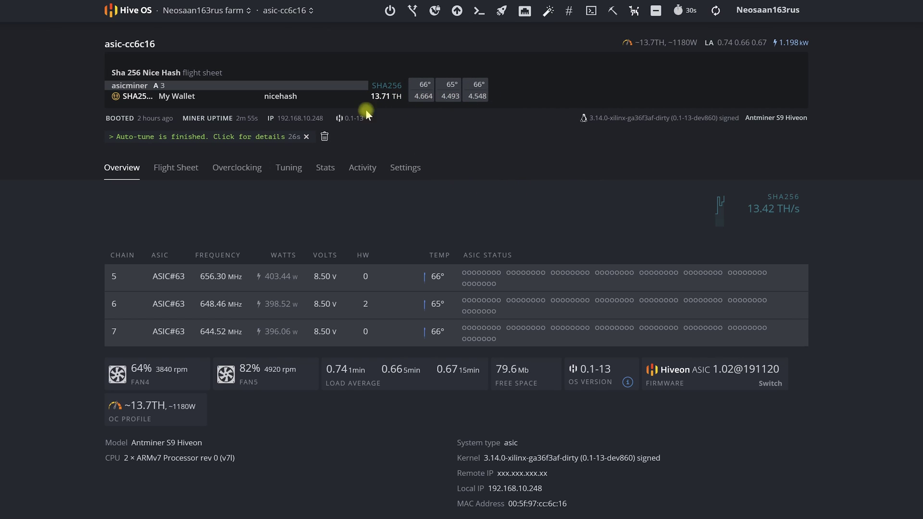
left_click(234, 168)
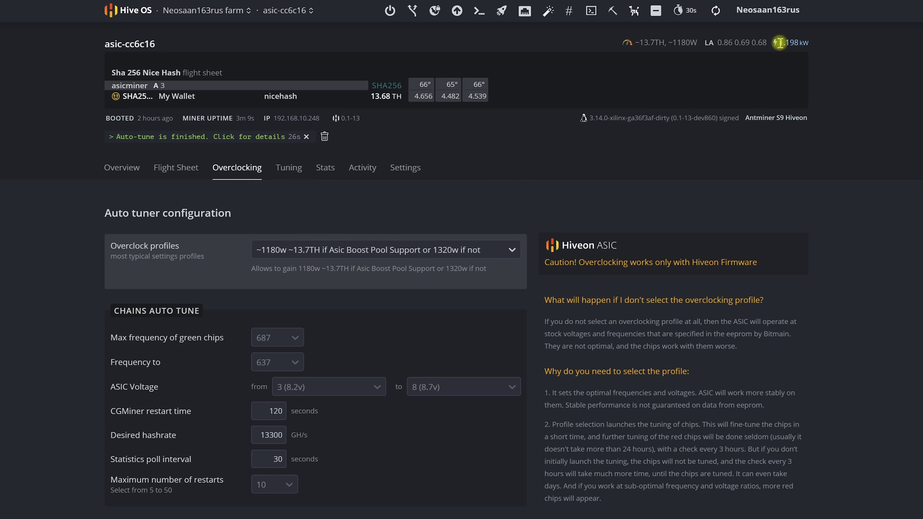
left_click_drag(780, 42, 807, 42)
left_click(512, 250)
left_click_drag(515, 291, 523, 400)
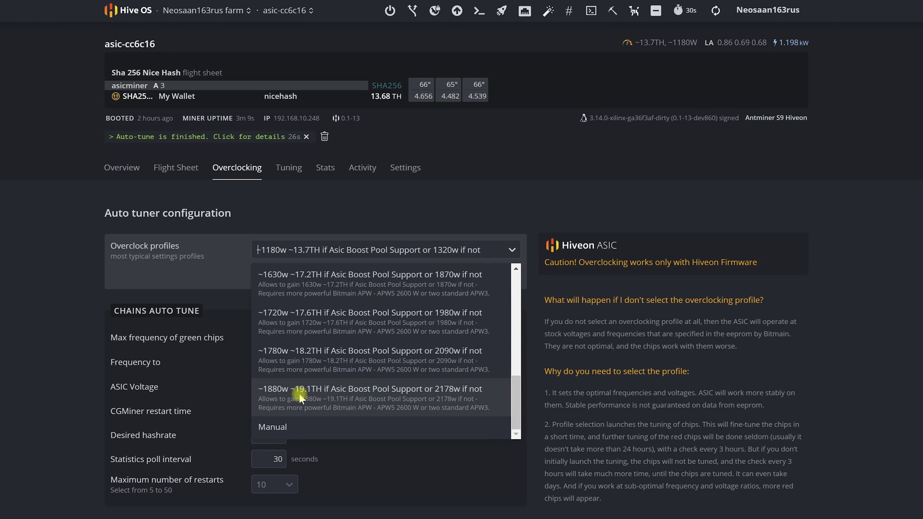